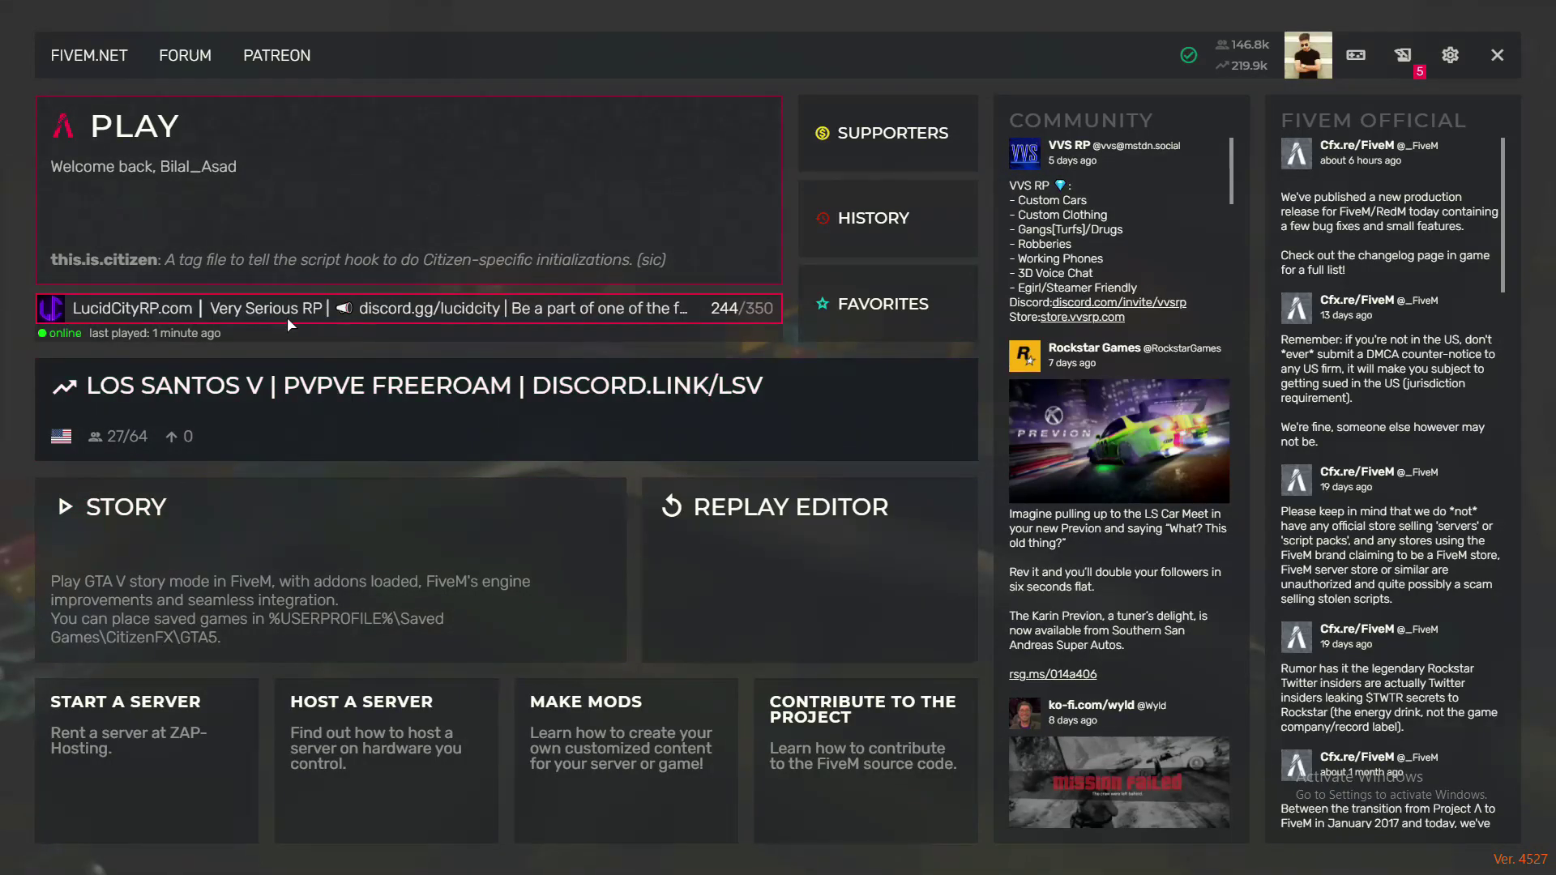
Step: Try the last-played Lucid City RP server, dismiss the connection failure, and relaunch FiveM
{"action": "left_click", "coordinate": [288, 321]}
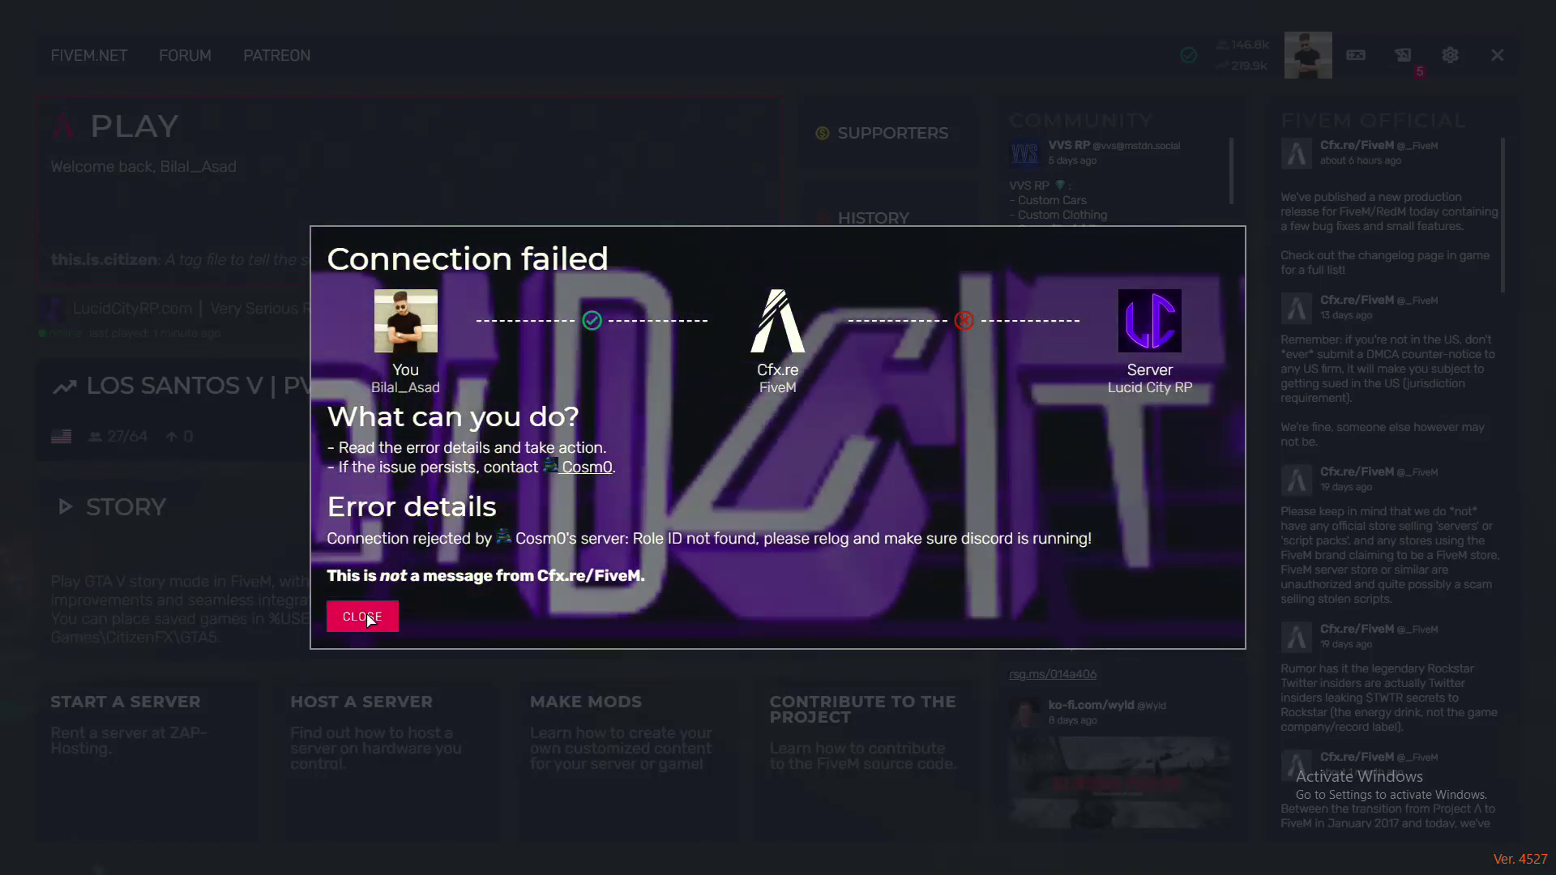
{"action": "left_click", "coordinate": [362, 617]}
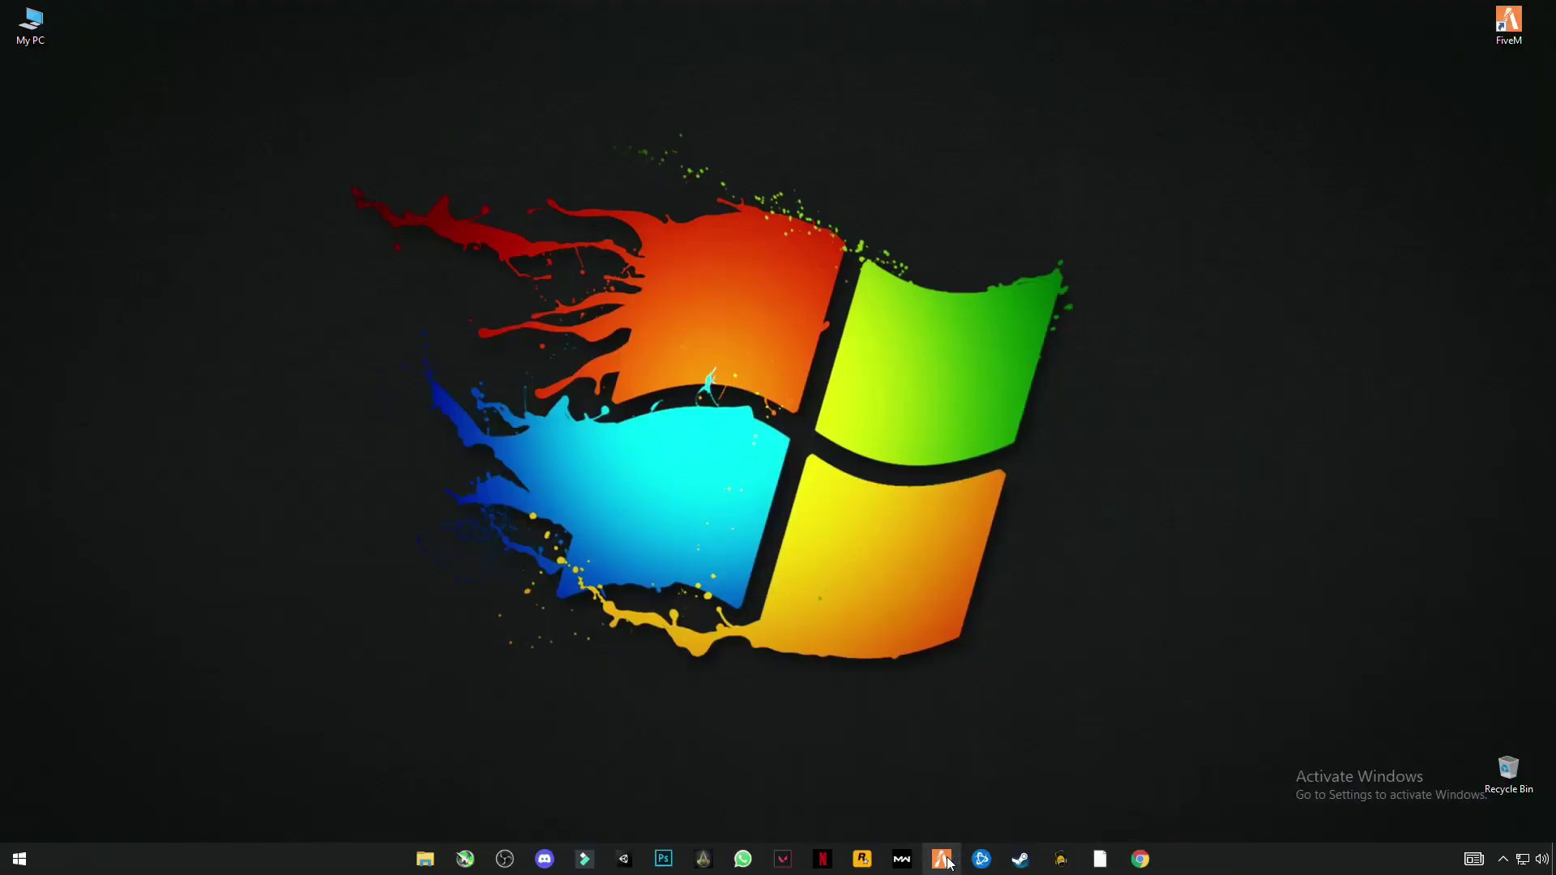
{"action": "left_click", "coordinate": [944, 861]}
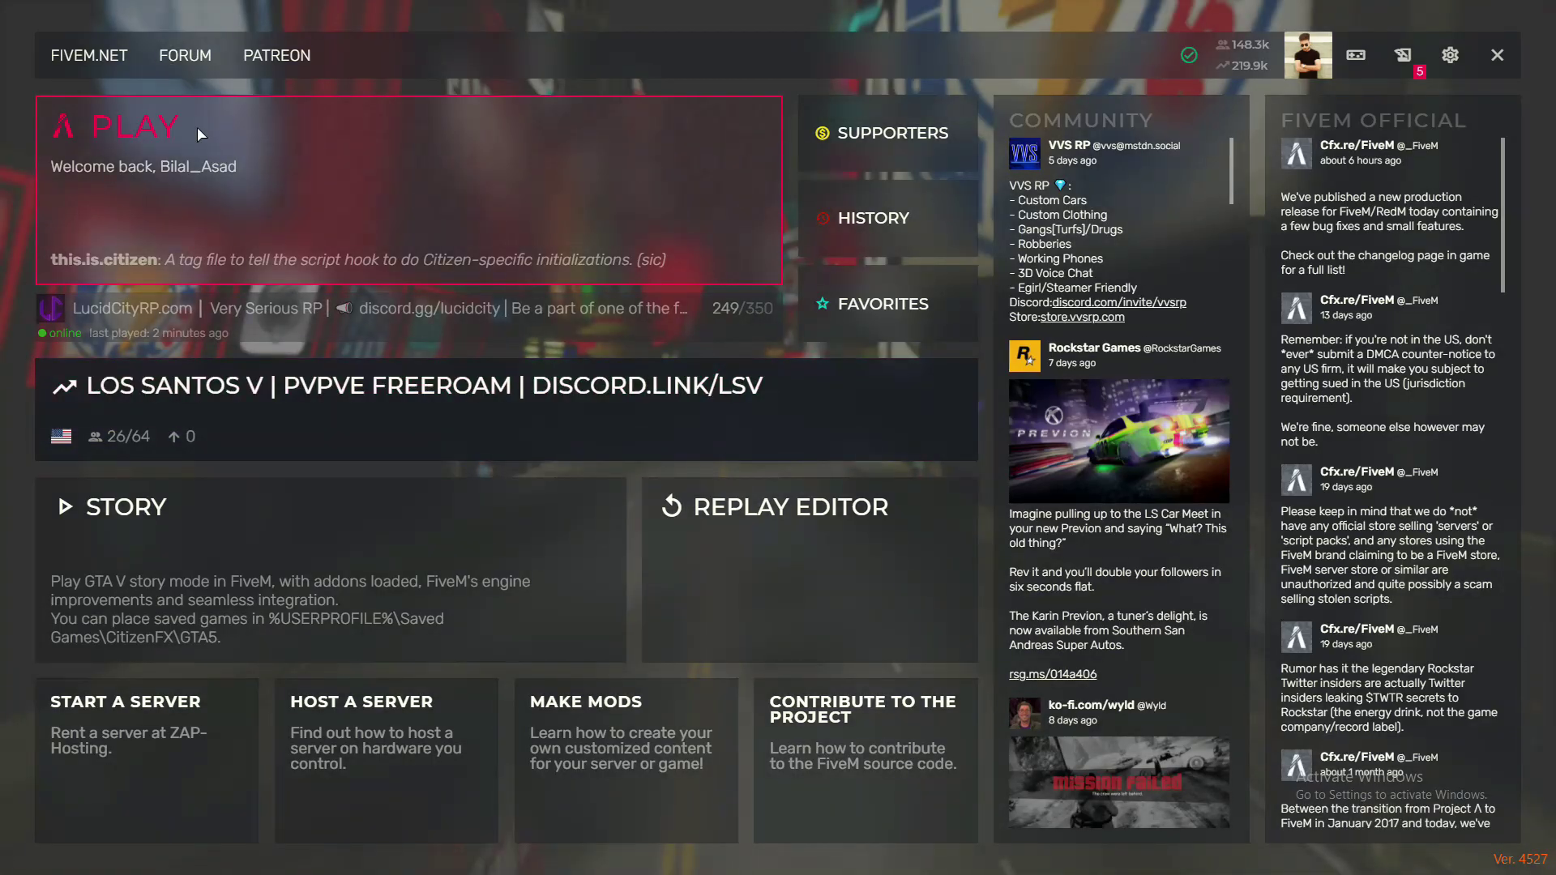
Step: Find VVS RP in the server list and connect to it
{"action": "left_click", "coordinate": [197, 126]}
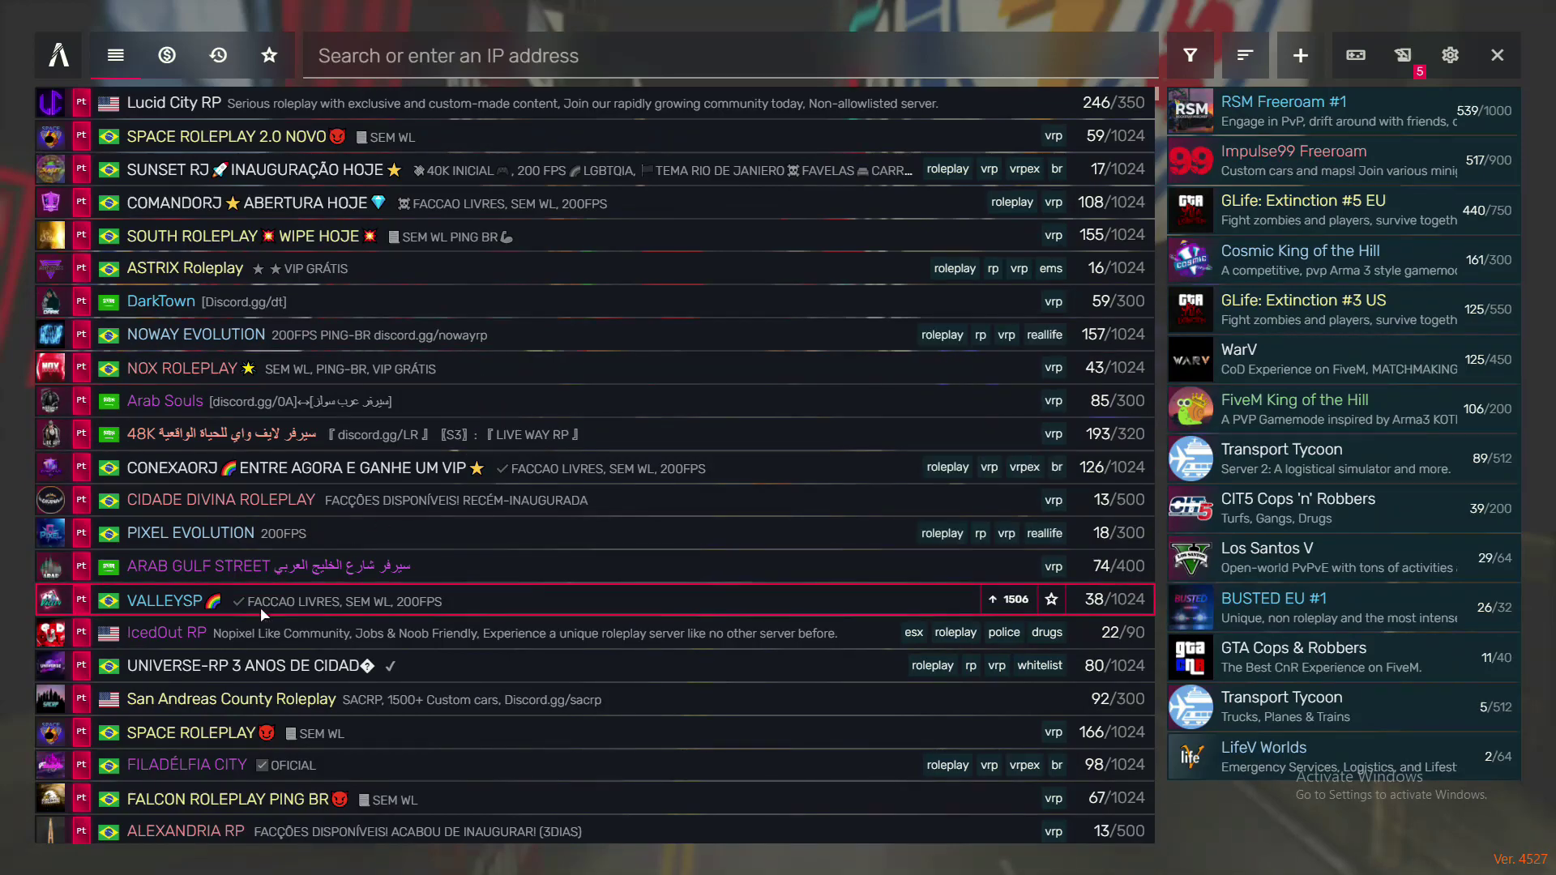
{"action": "scroll", "coordinate": [187, 509], "scroll_direction": "down", "scroll_amount": 5}
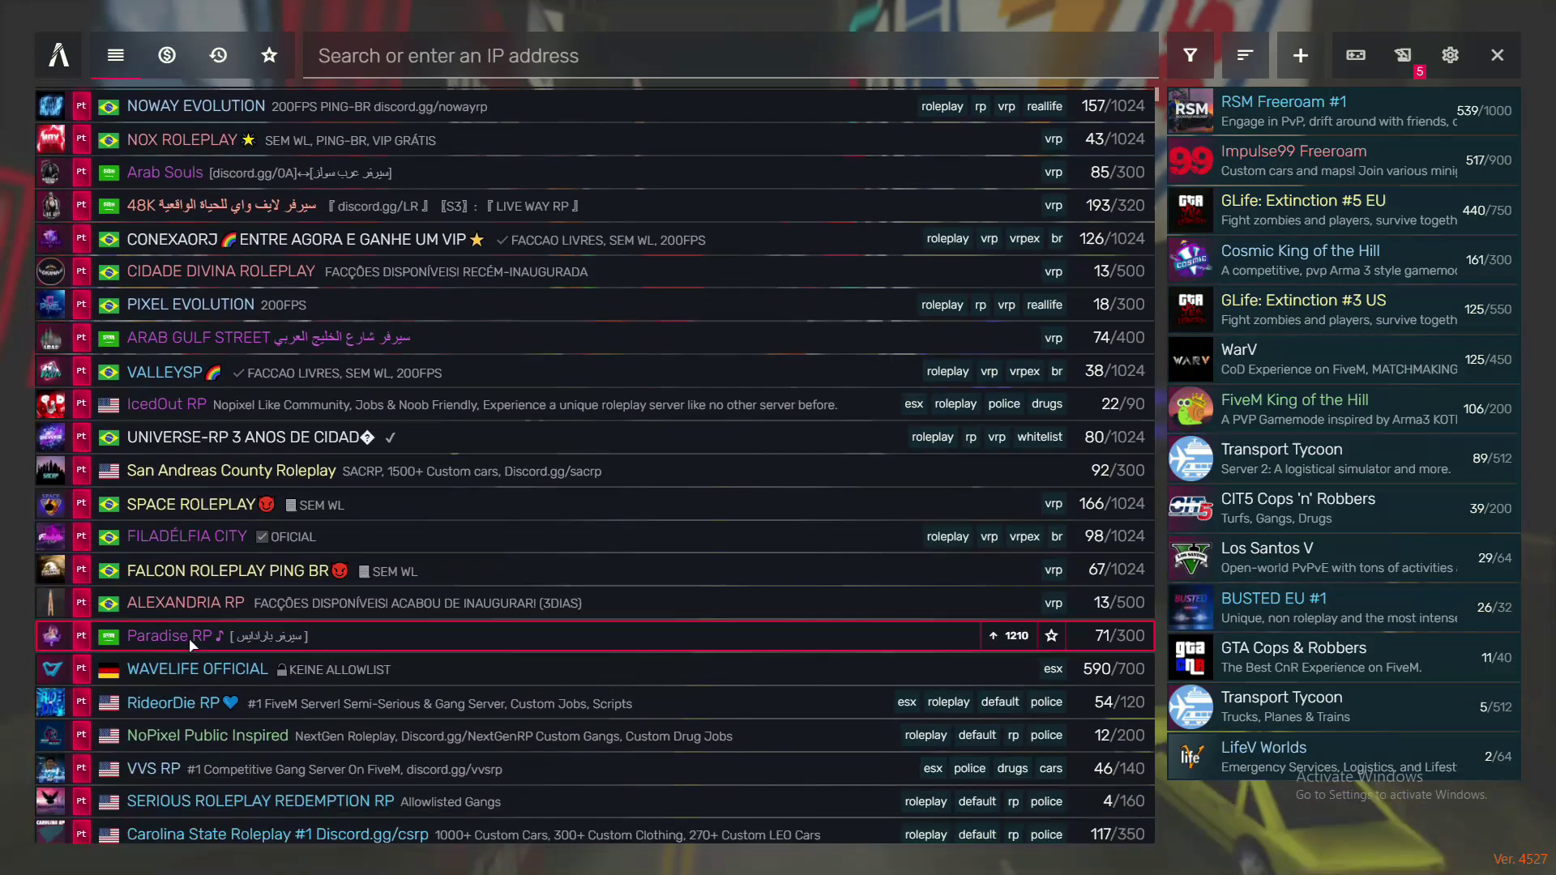
{"action": "left_click", "coordinate": [157, 752]}
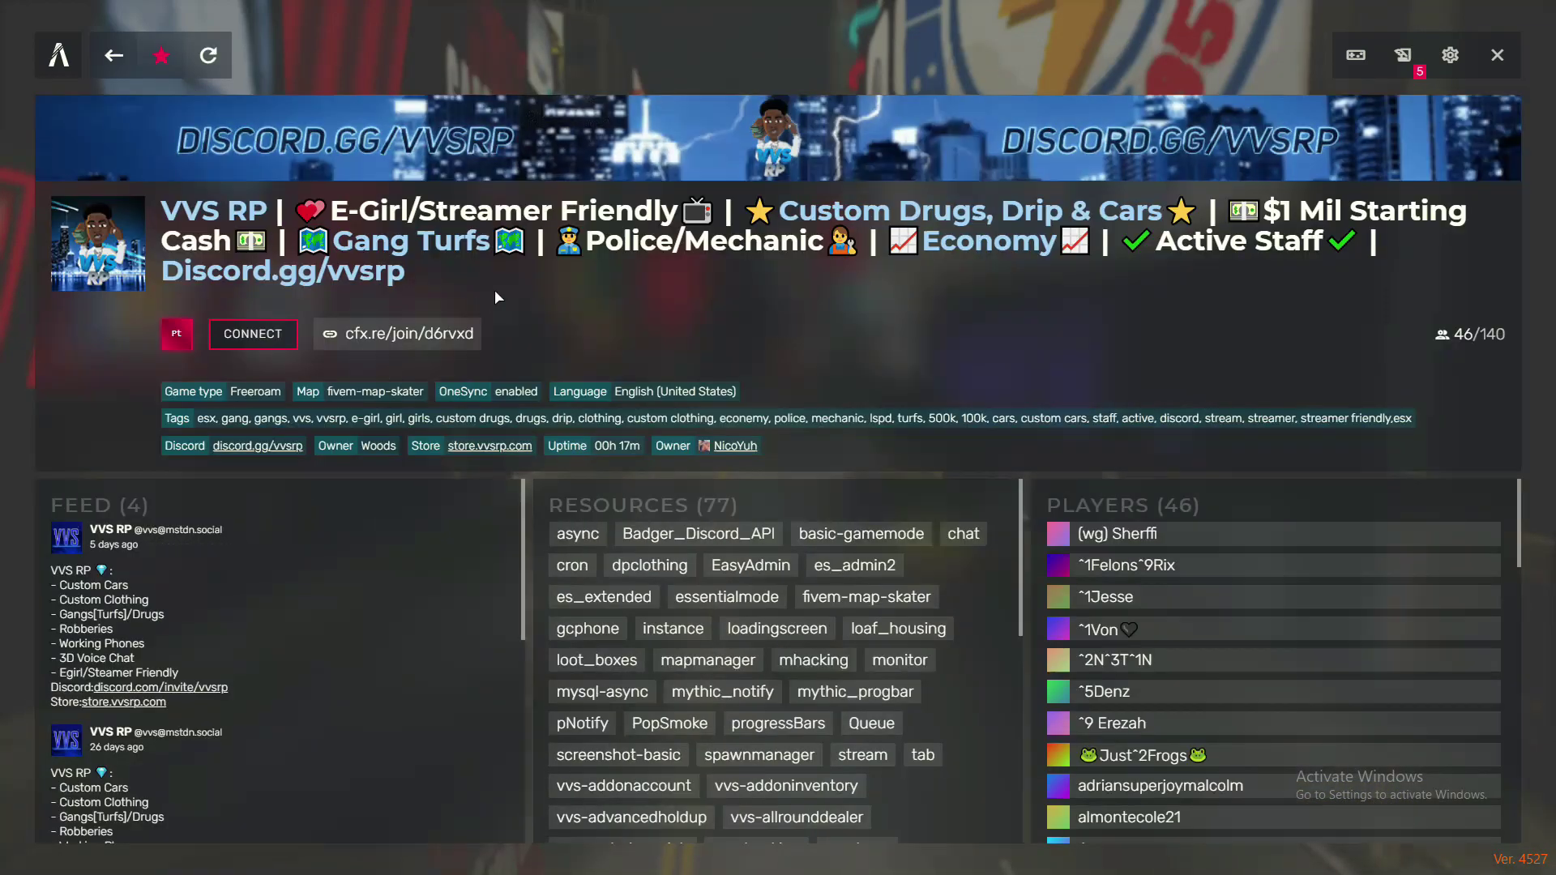
{"action": "left_click", "coordinate": [265, 339]}
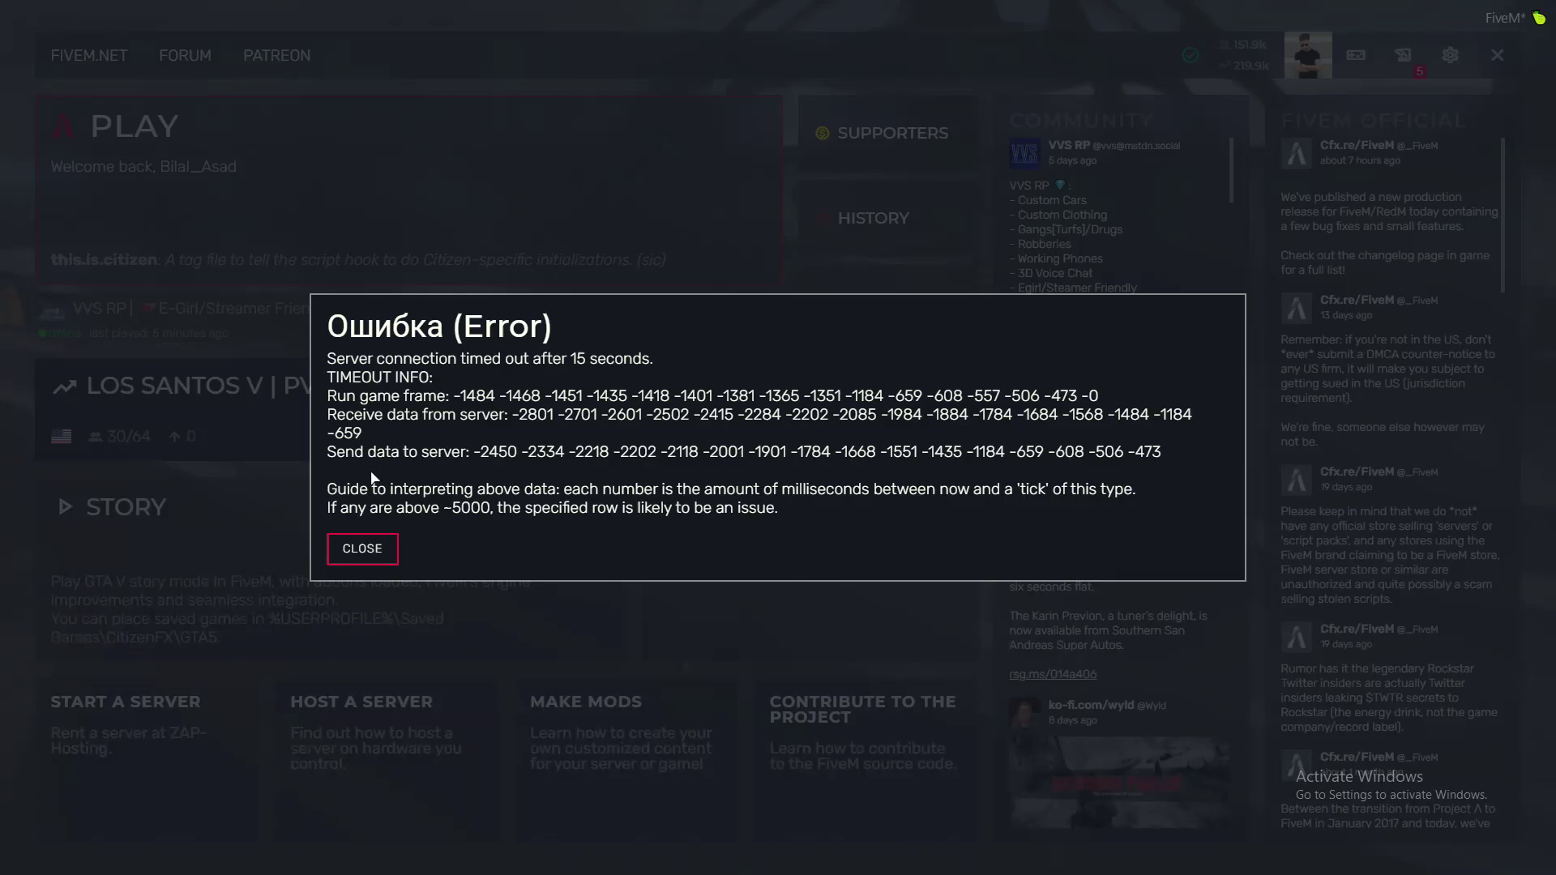
Step: Close the timeout error, cancel the pending connection, and exit FiveM to the desktop
{"action": "left_click", "coordinate": [383, 549]}
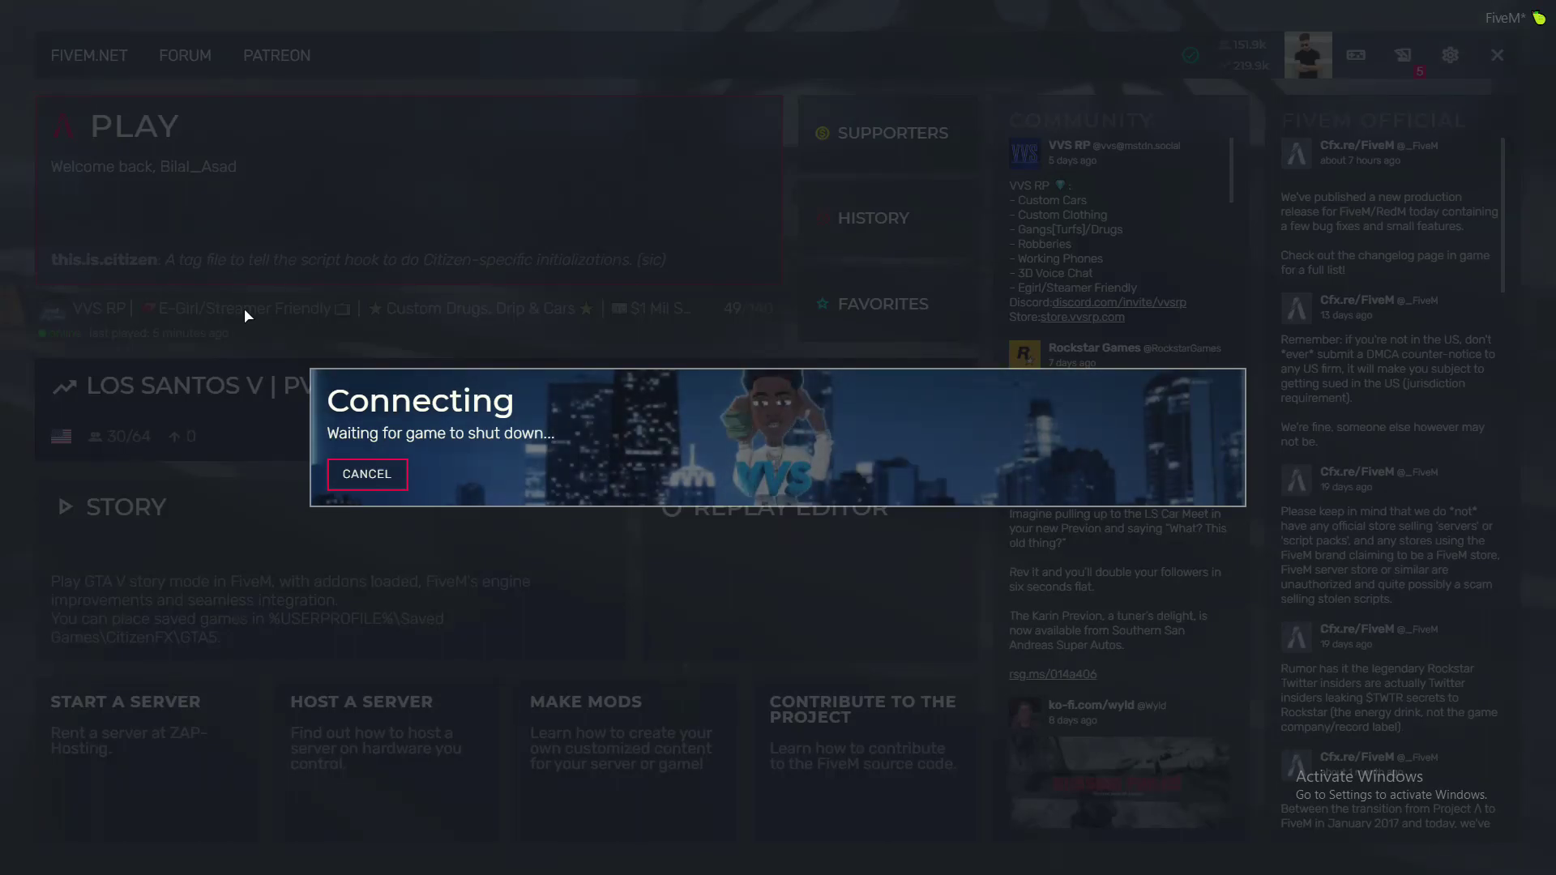
{"action": "left_click", "coordinate": [343, 473]}
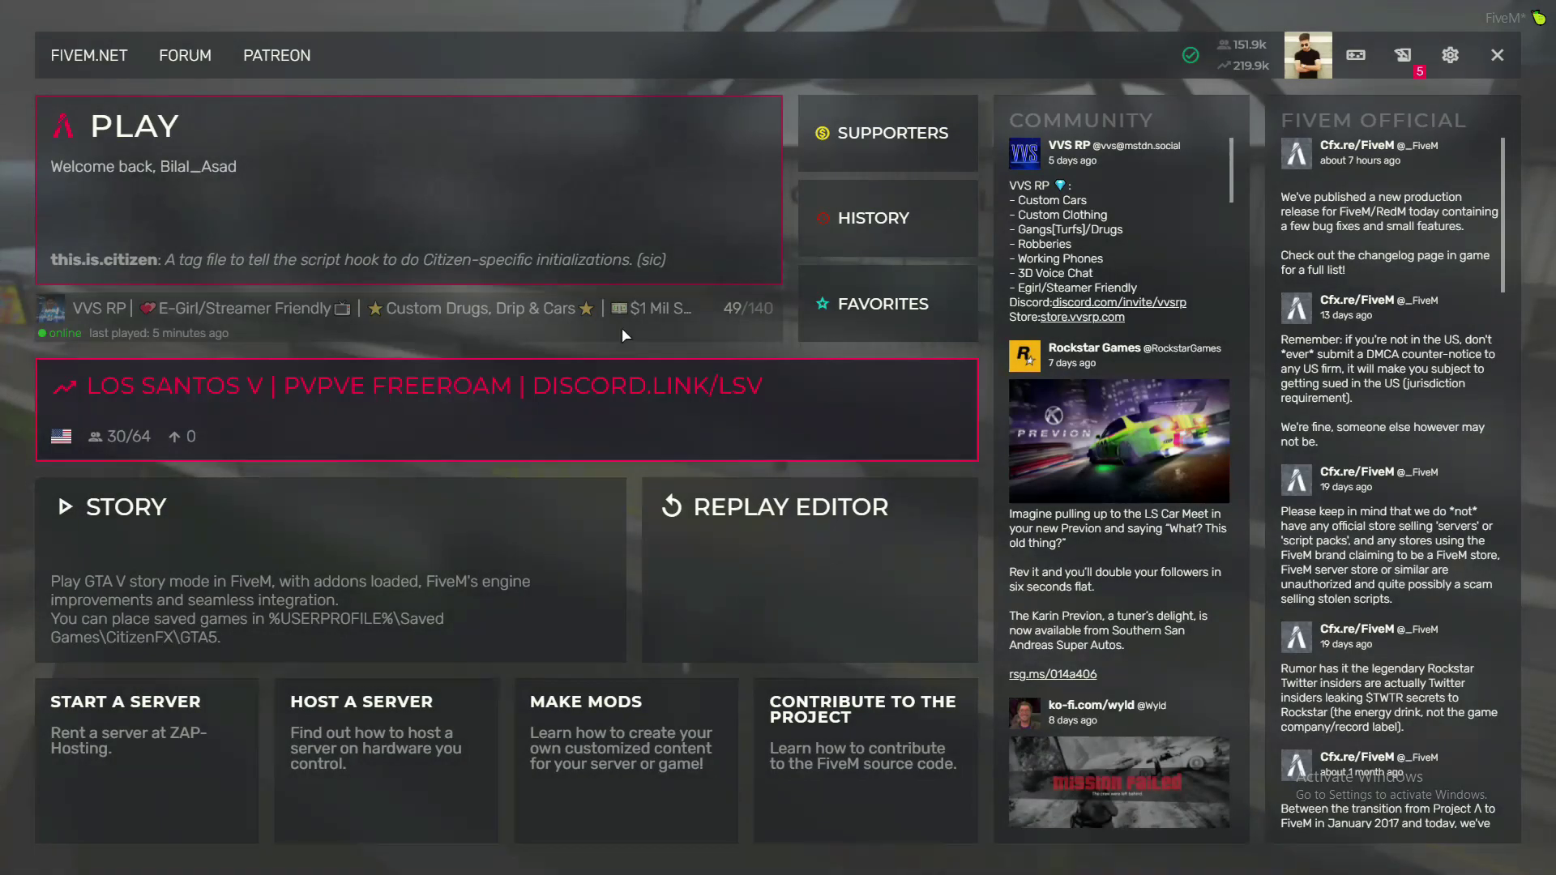
{"action": "left_click", "coordinate": [1499, 55]}
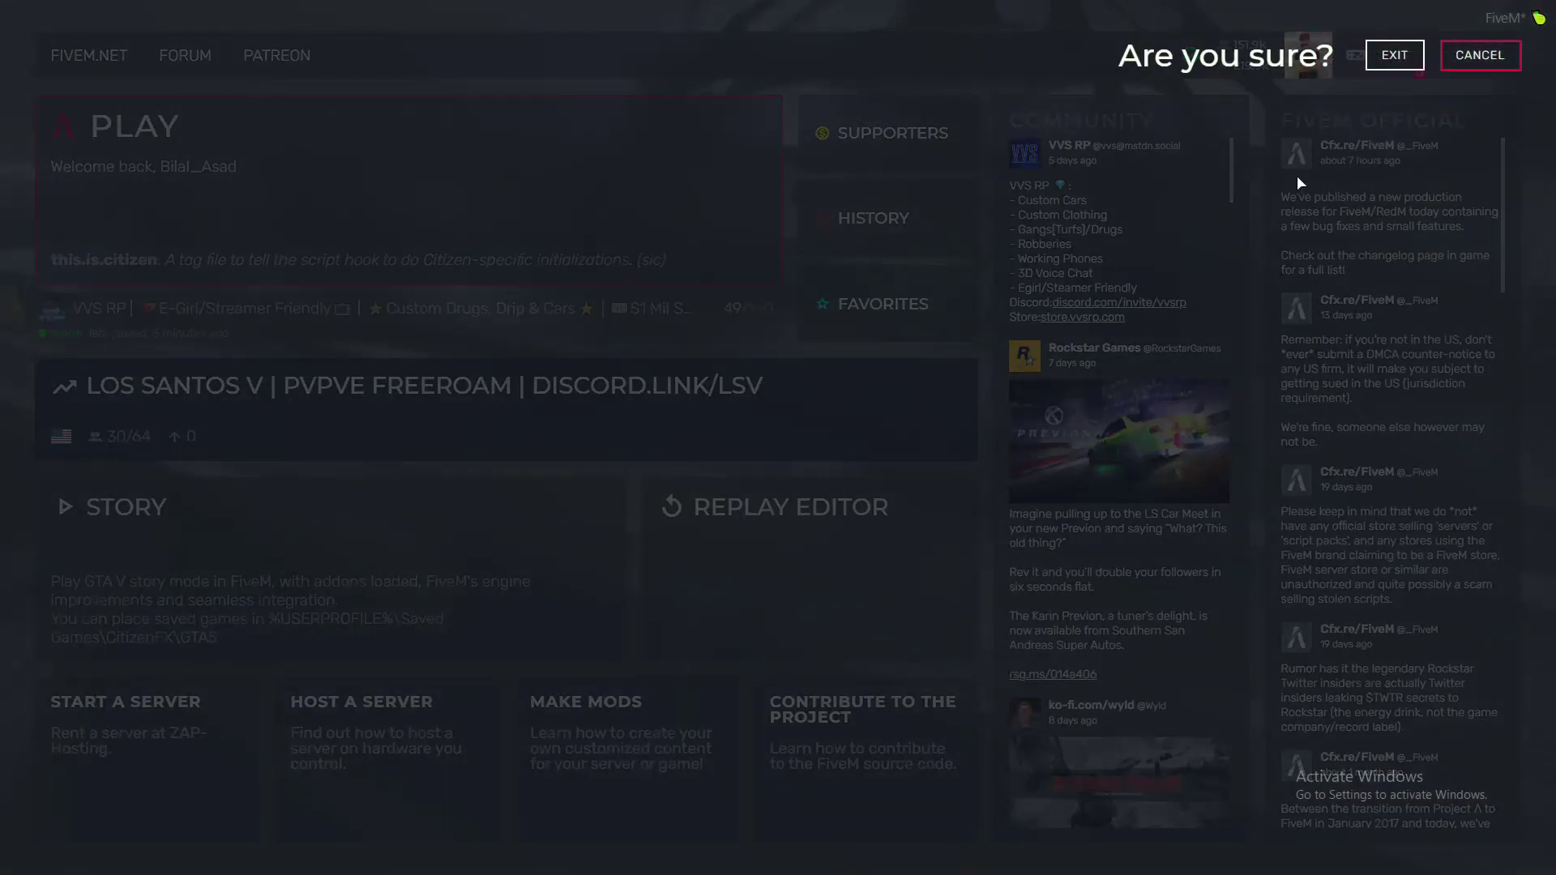
{"action": "left_click", "coordinate": [1399, 57]}
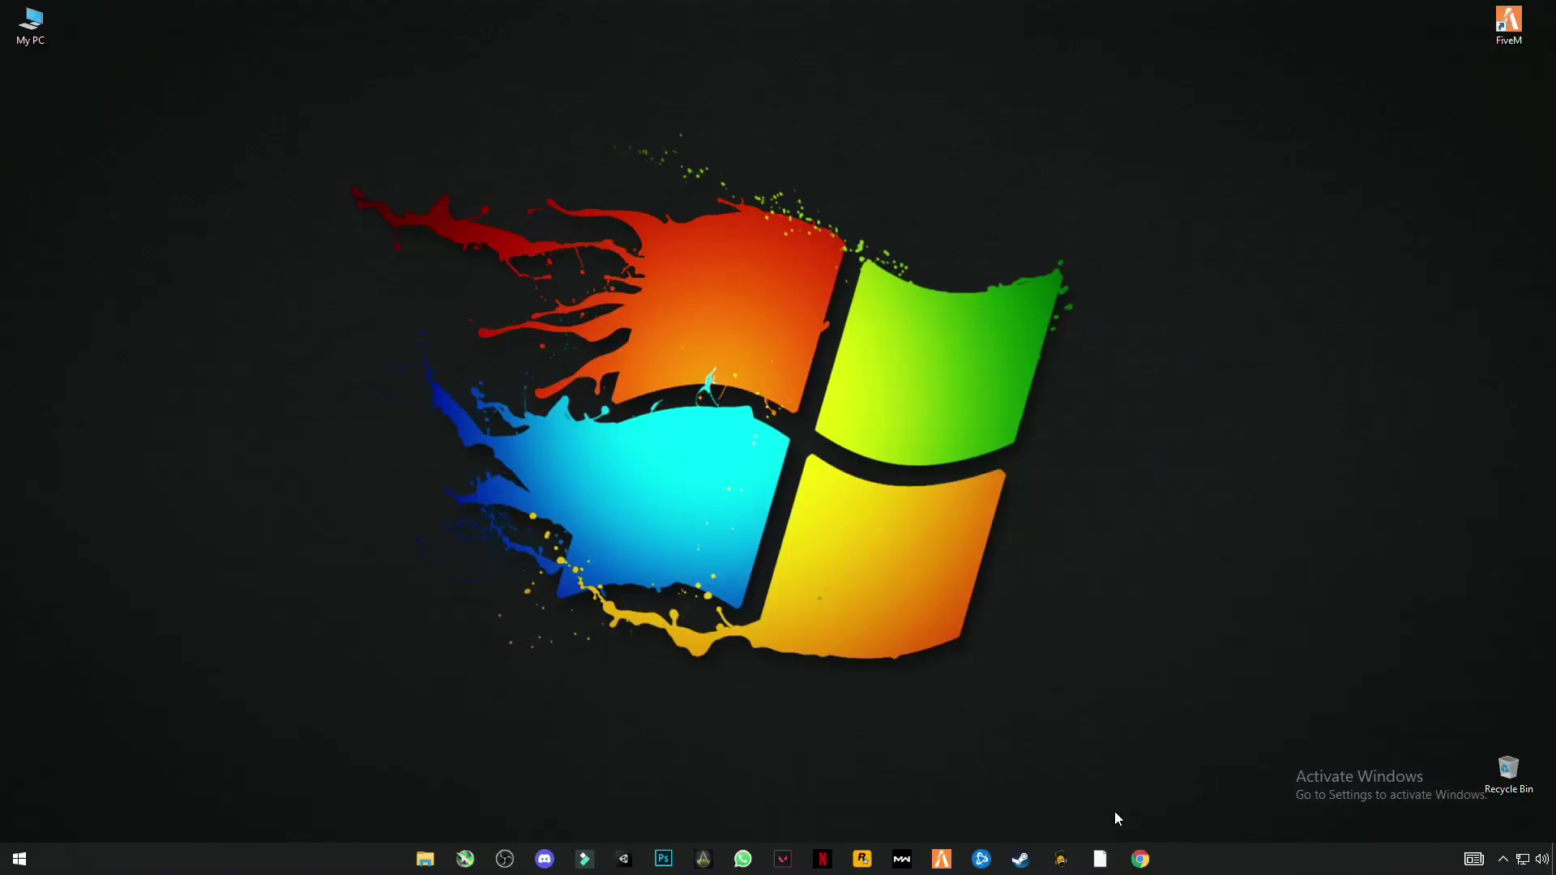
Step: Extract the FiveM Application data files archive in Downloads with Extract Here
{"action": "left_click", "coordinate": [430, 855]}
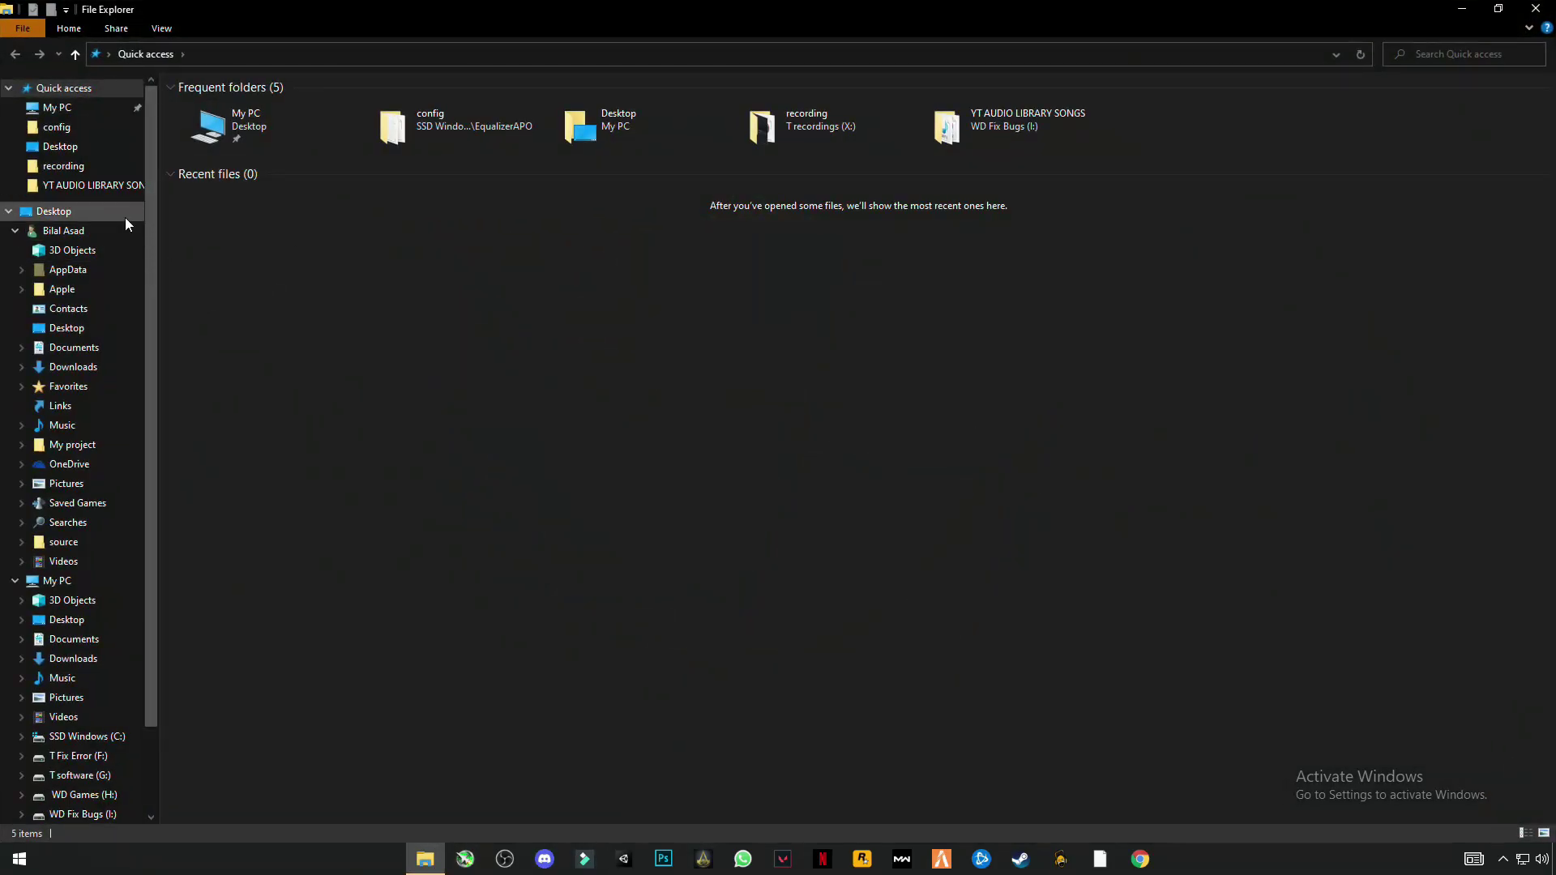
{"action": "left_click", "coordinate": [81, 374]}
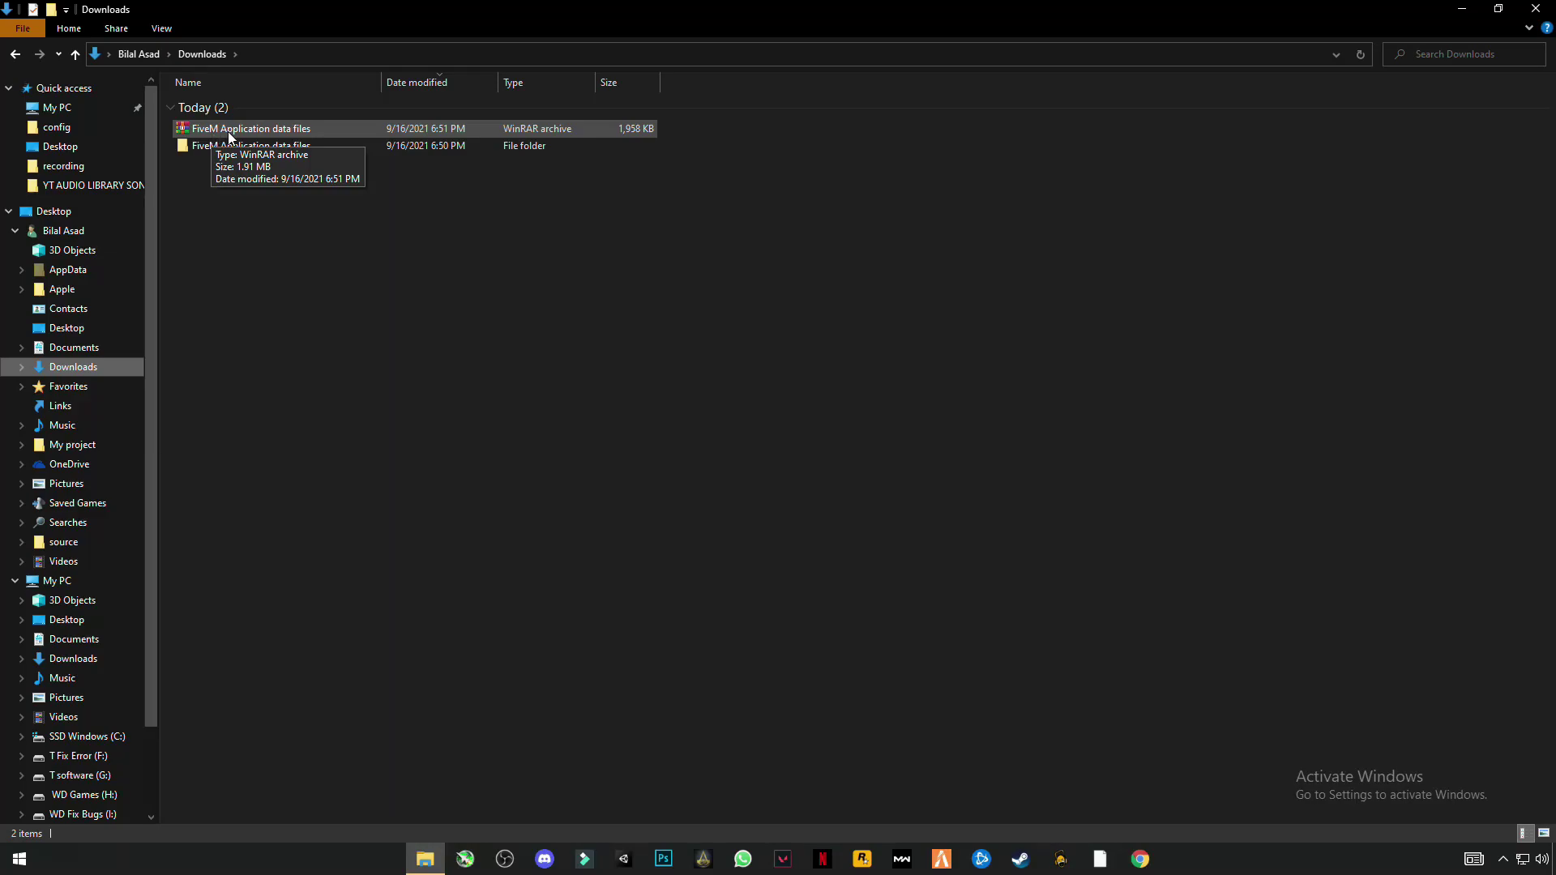
{"action": "right_click", "coordinate": [288, 130]}
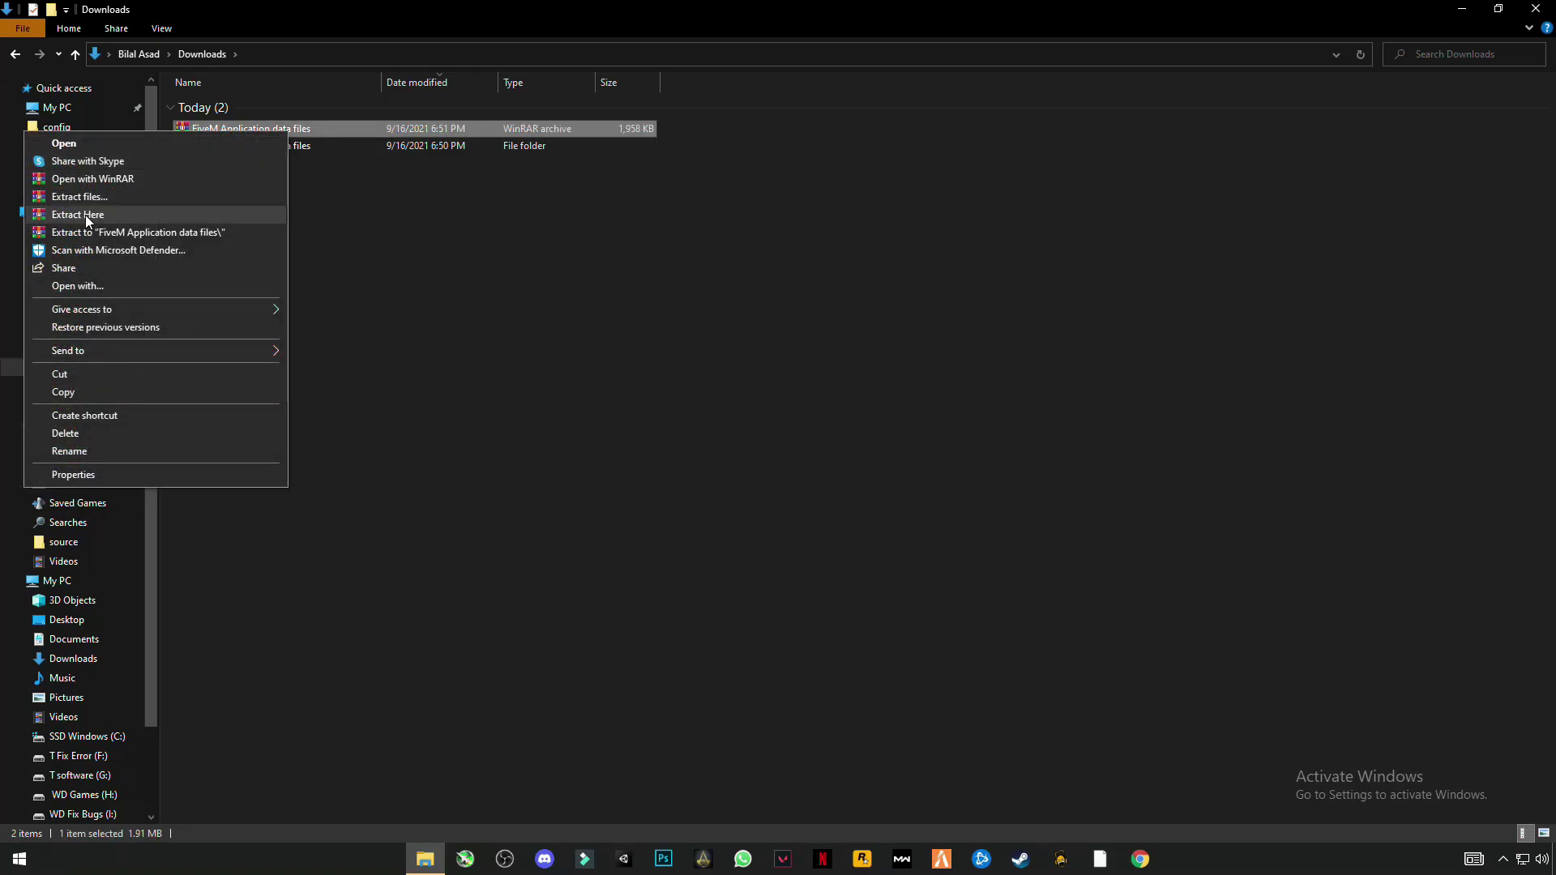
{"action": "left_click", "coordinate": [172, 215]}
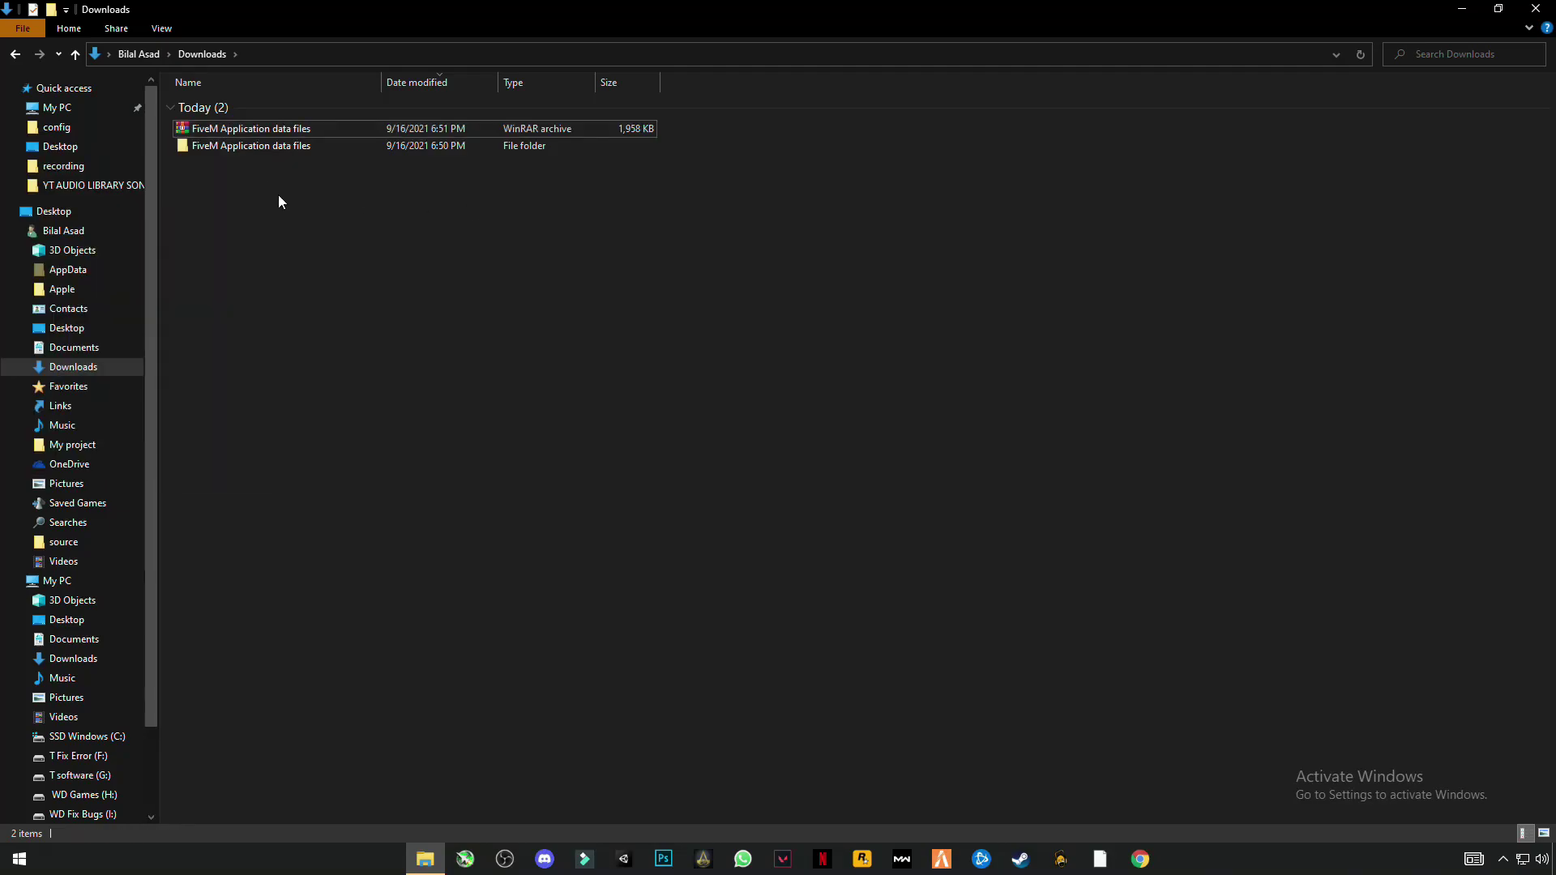
Step: Copy all 28 files from the extracted FiveM Application data files folder
{"action": "double_click", "coordinate": [221, 148]}
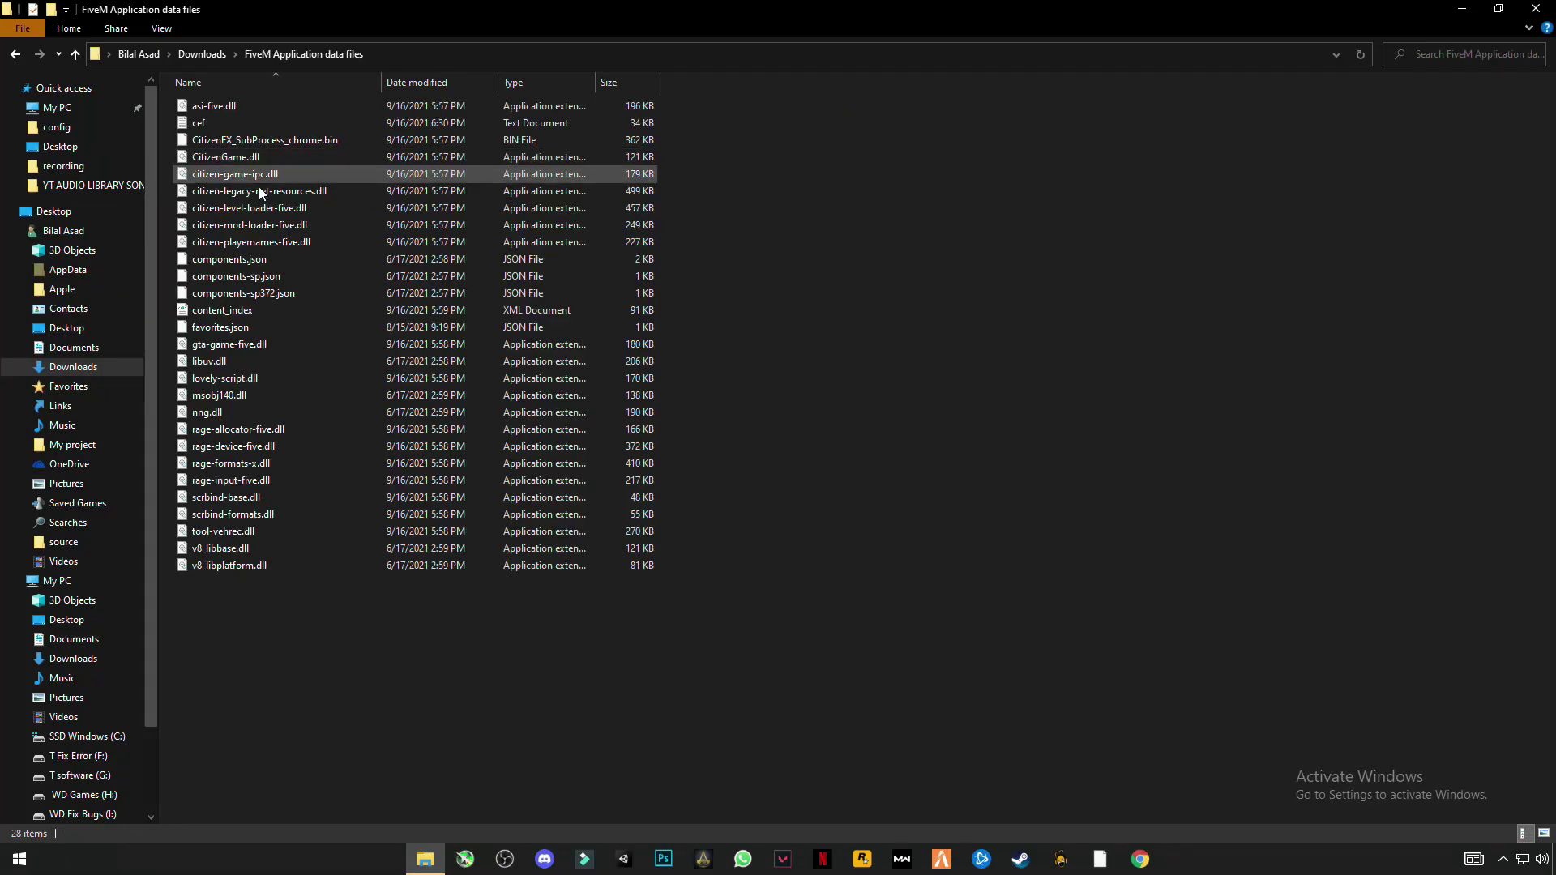
{"action": "left_click_drag", "start_coordinate": [376, 708], "coordinate": [201, 106]}
{"action": "right_click", "coordinate": [203, 156]}
{"action": "left_click", "coordinate": [39, 339]}
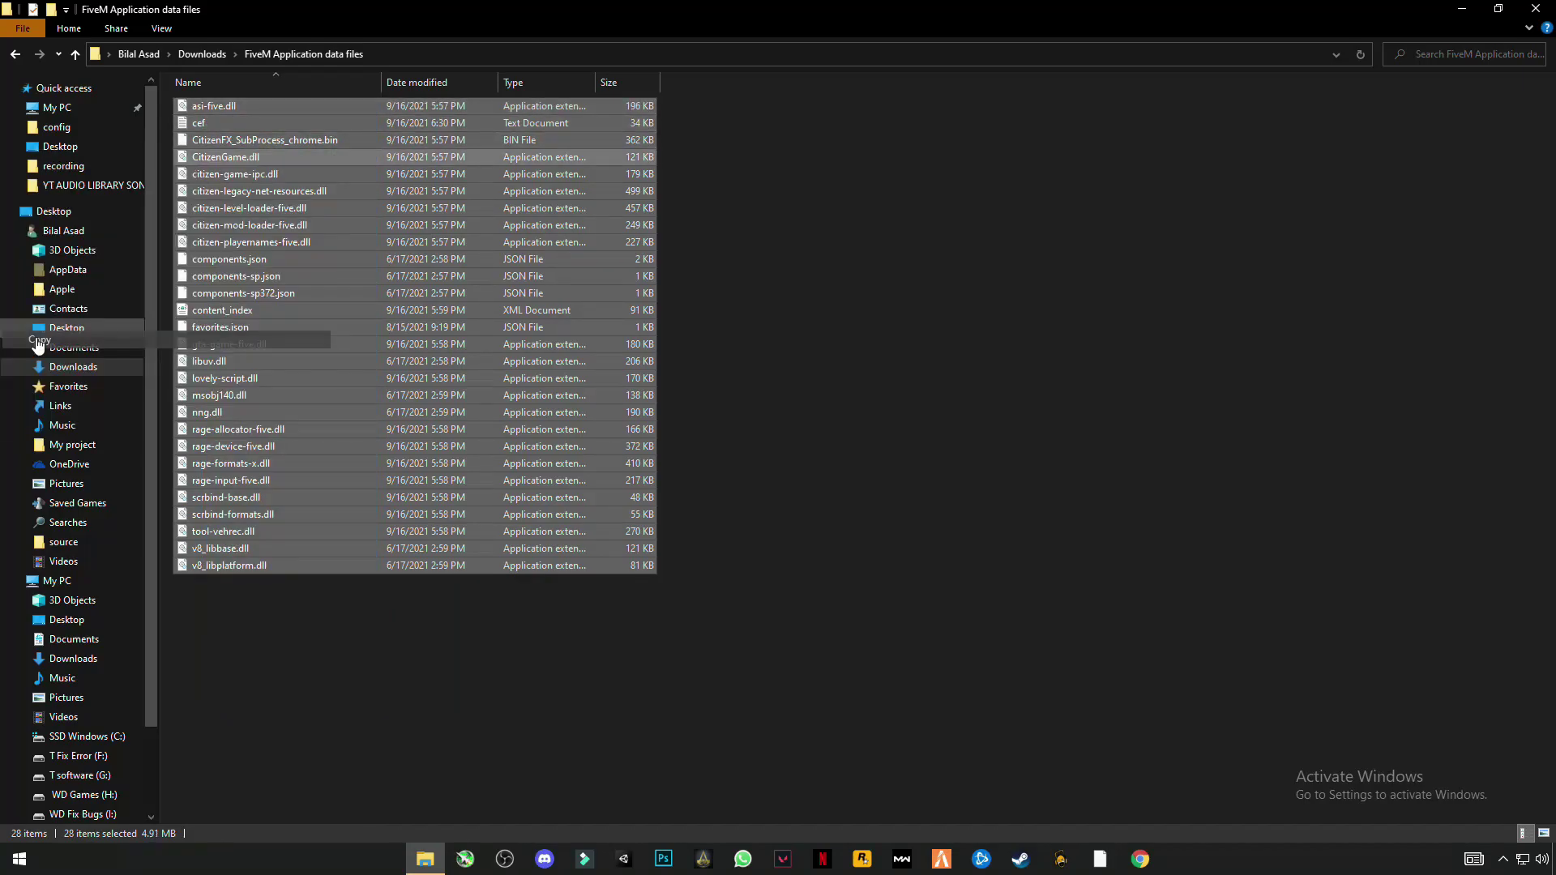
Step: Paste the 28 copied files into FiveM's install-folder FiveM Application Data, replacing same-named originals
{"action": "left_click", "coordinate": [1535, 9]}
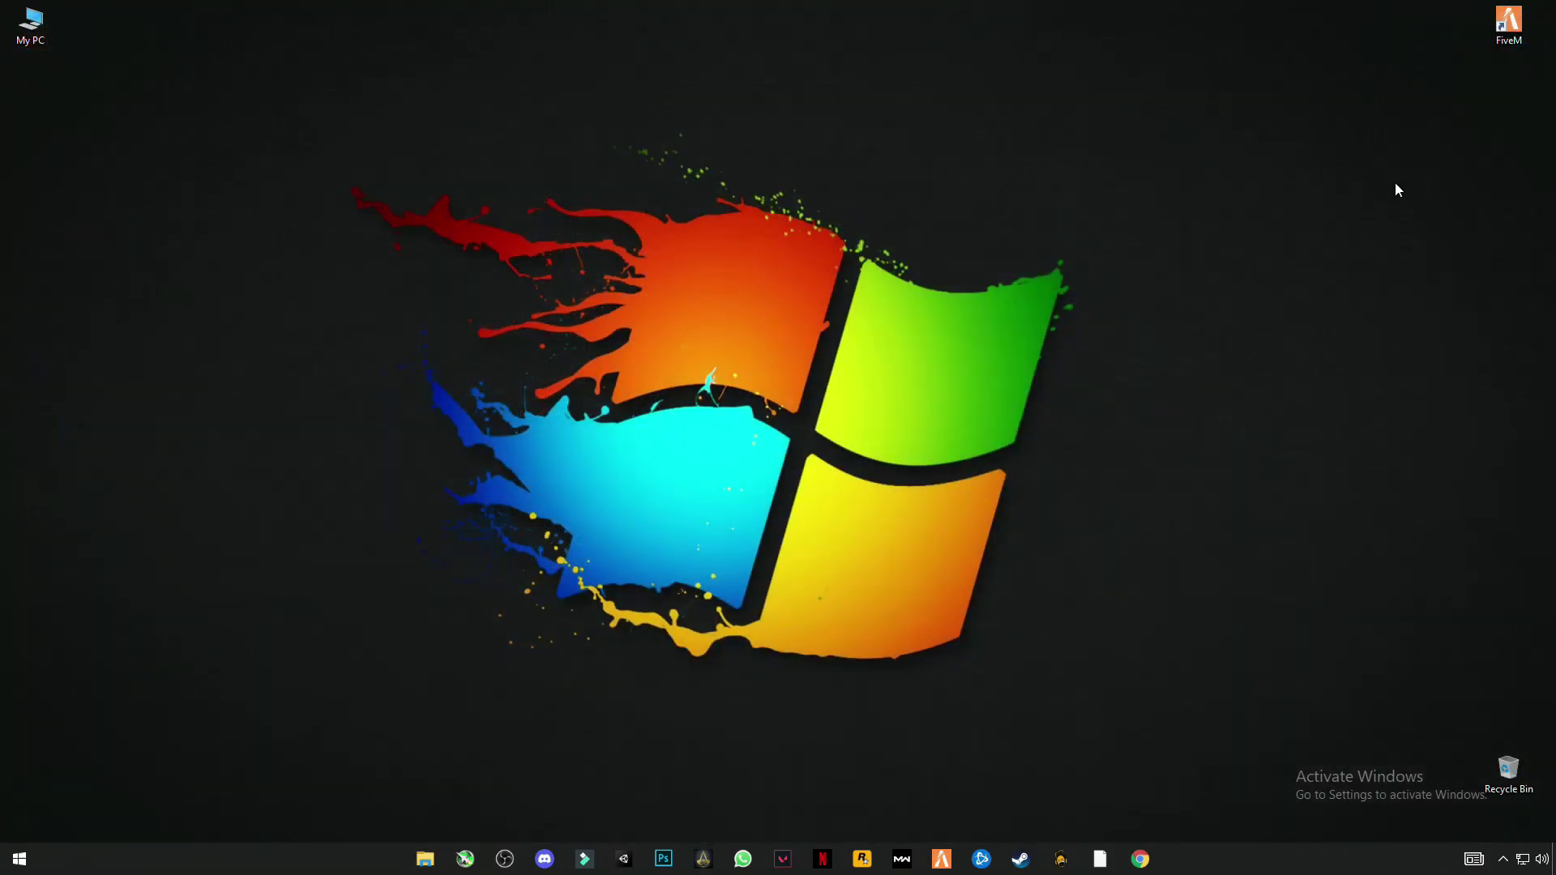
{"action": "right_click", "coordinate": [1505, 30]}
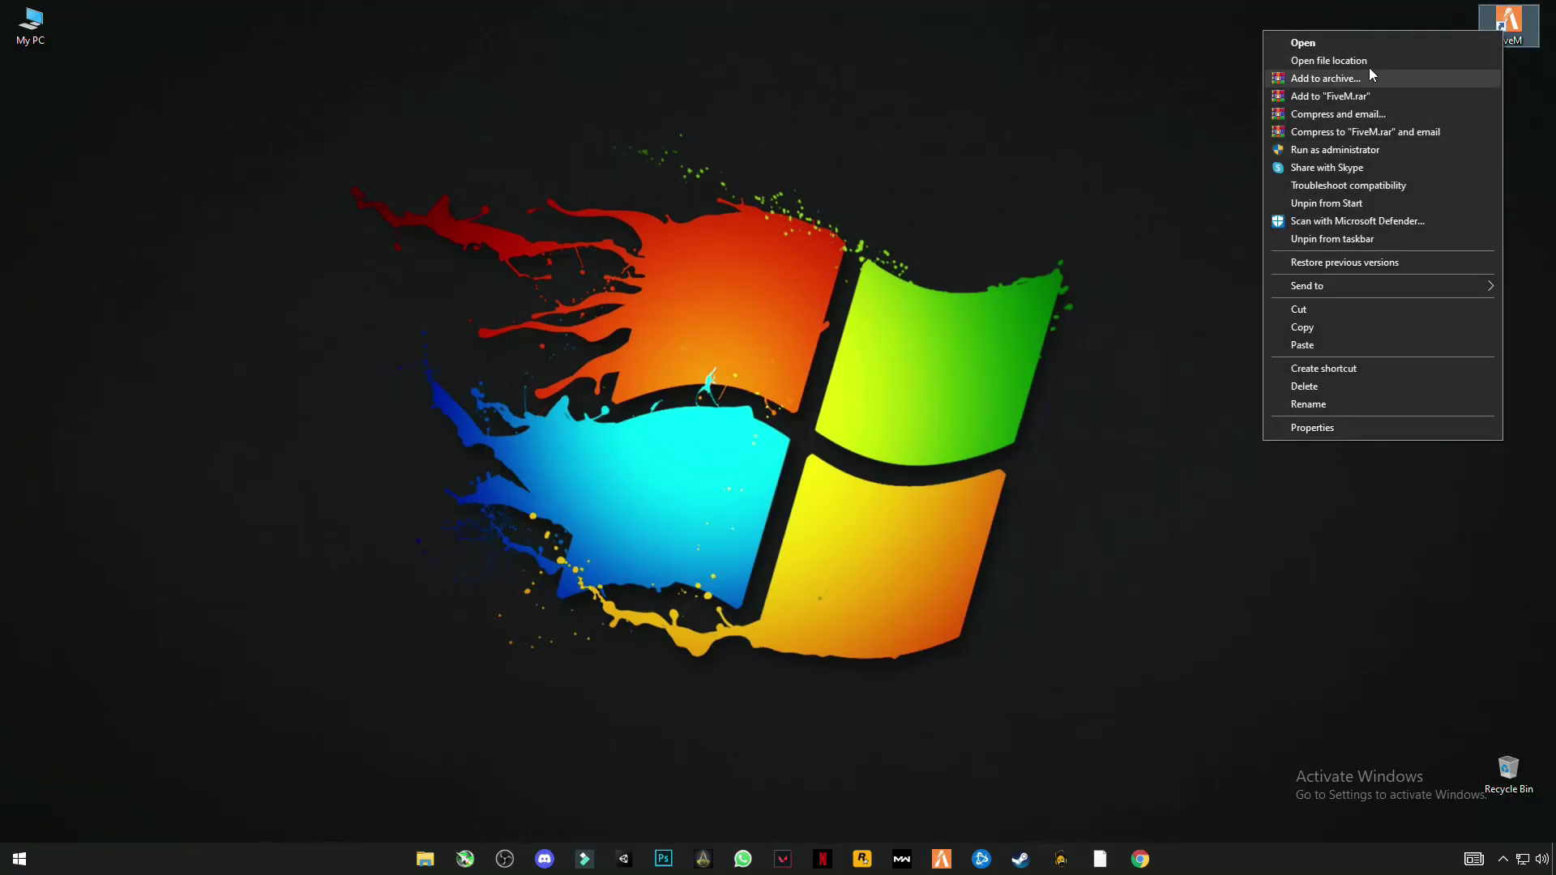
{"action": "left_click", "coordinate": [1325, 62]}
{"action": "left_click", "coordinate": [203, 107]}
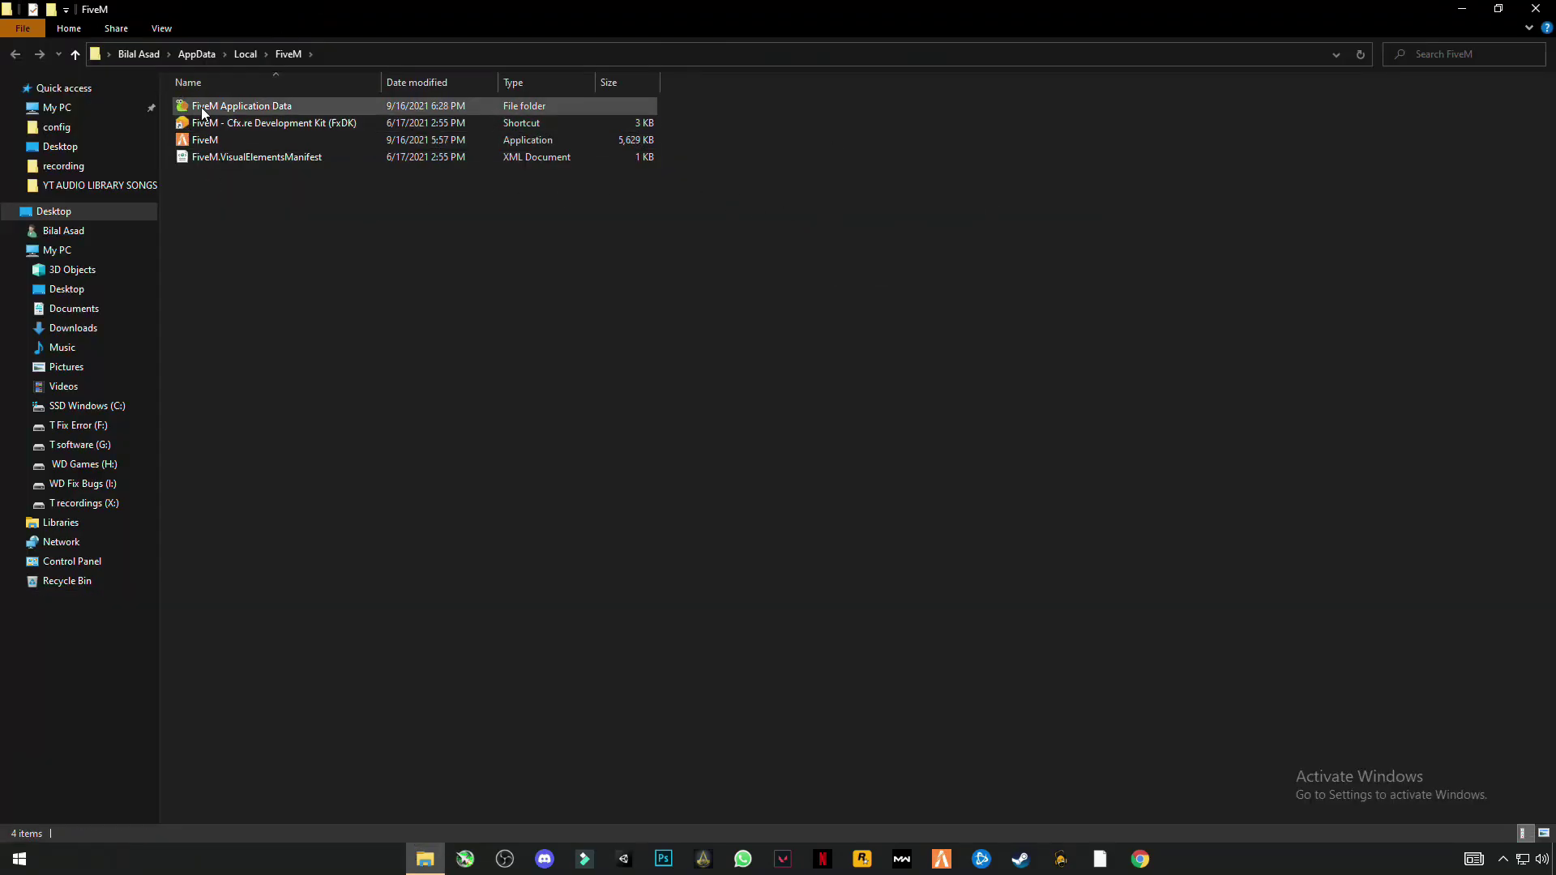
{"action": "double_click", "coordinate": [236, 109]}
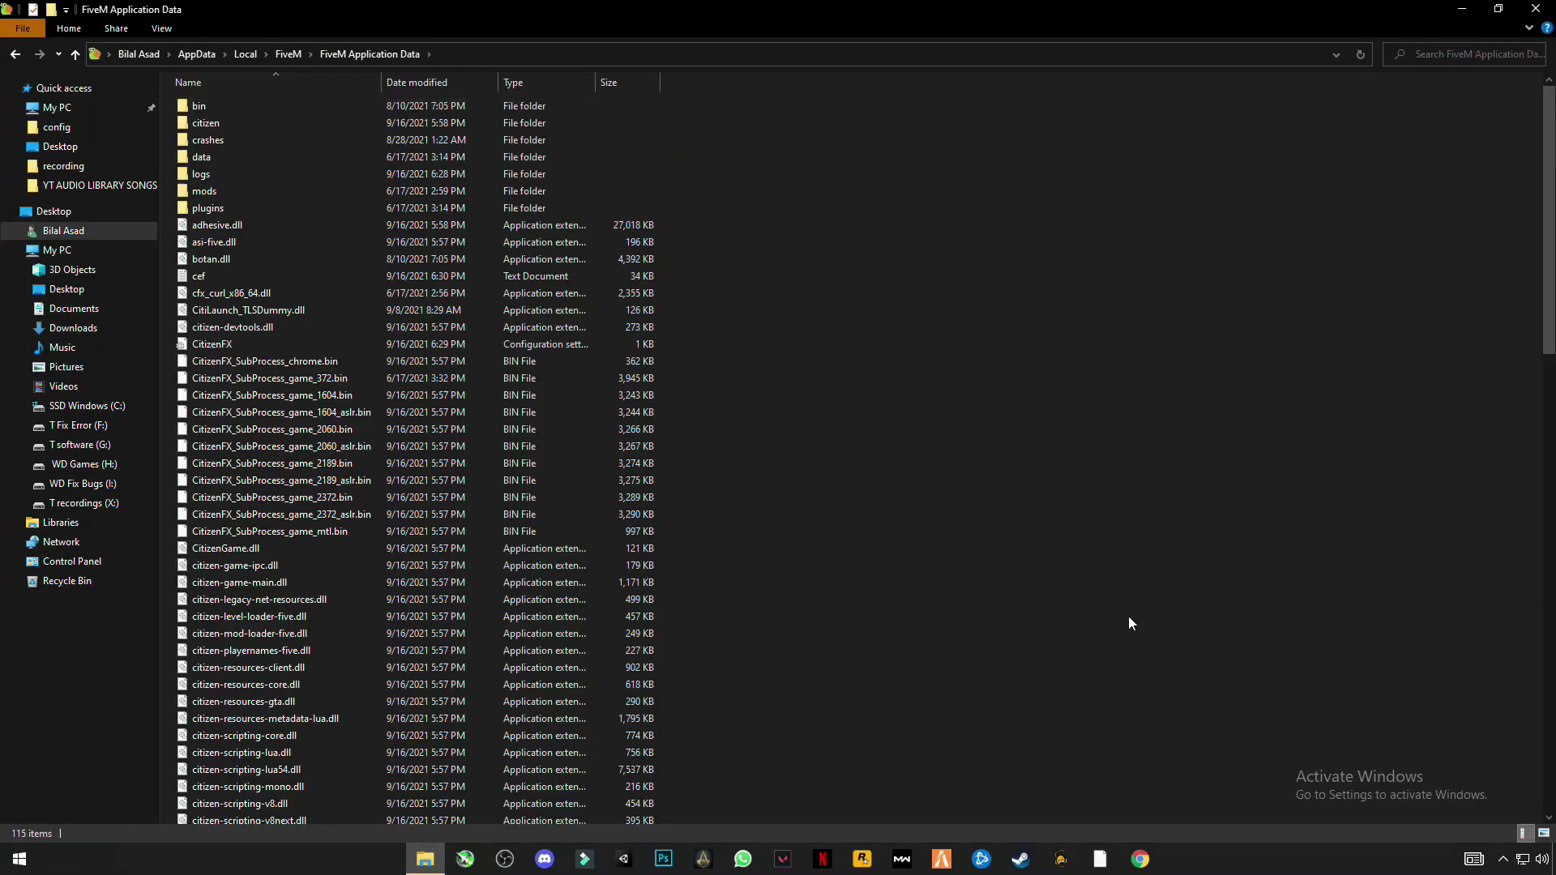
{"action": "right_click", "coordinate": [985, 337]}
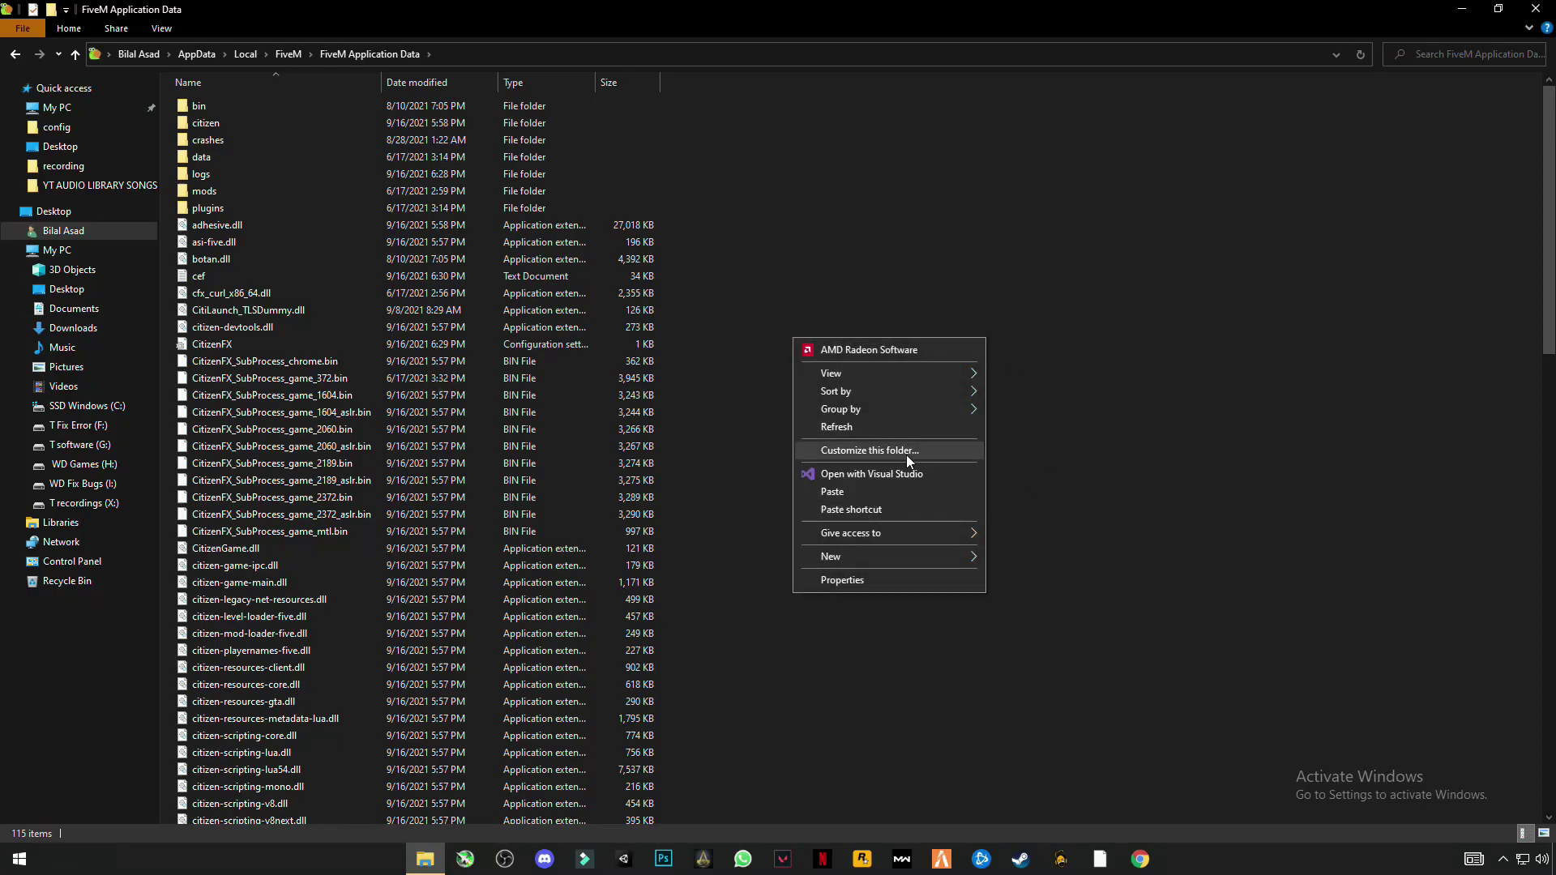
{"action": "left_click", "coordinate": [898, 499]}
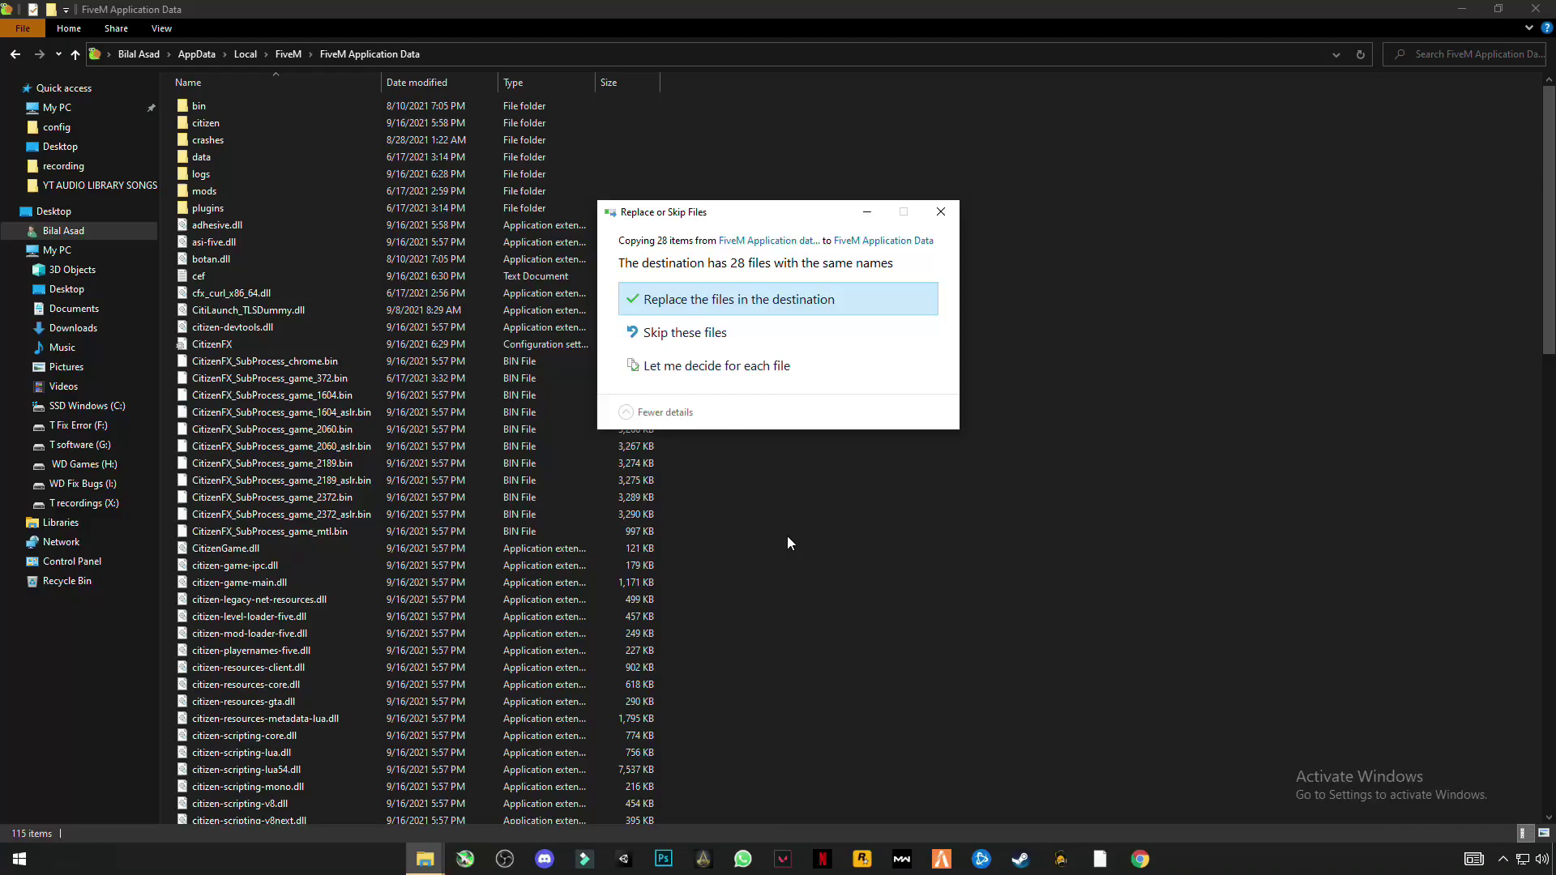
{"action": "left_click", "coordinate": [683, 303]}
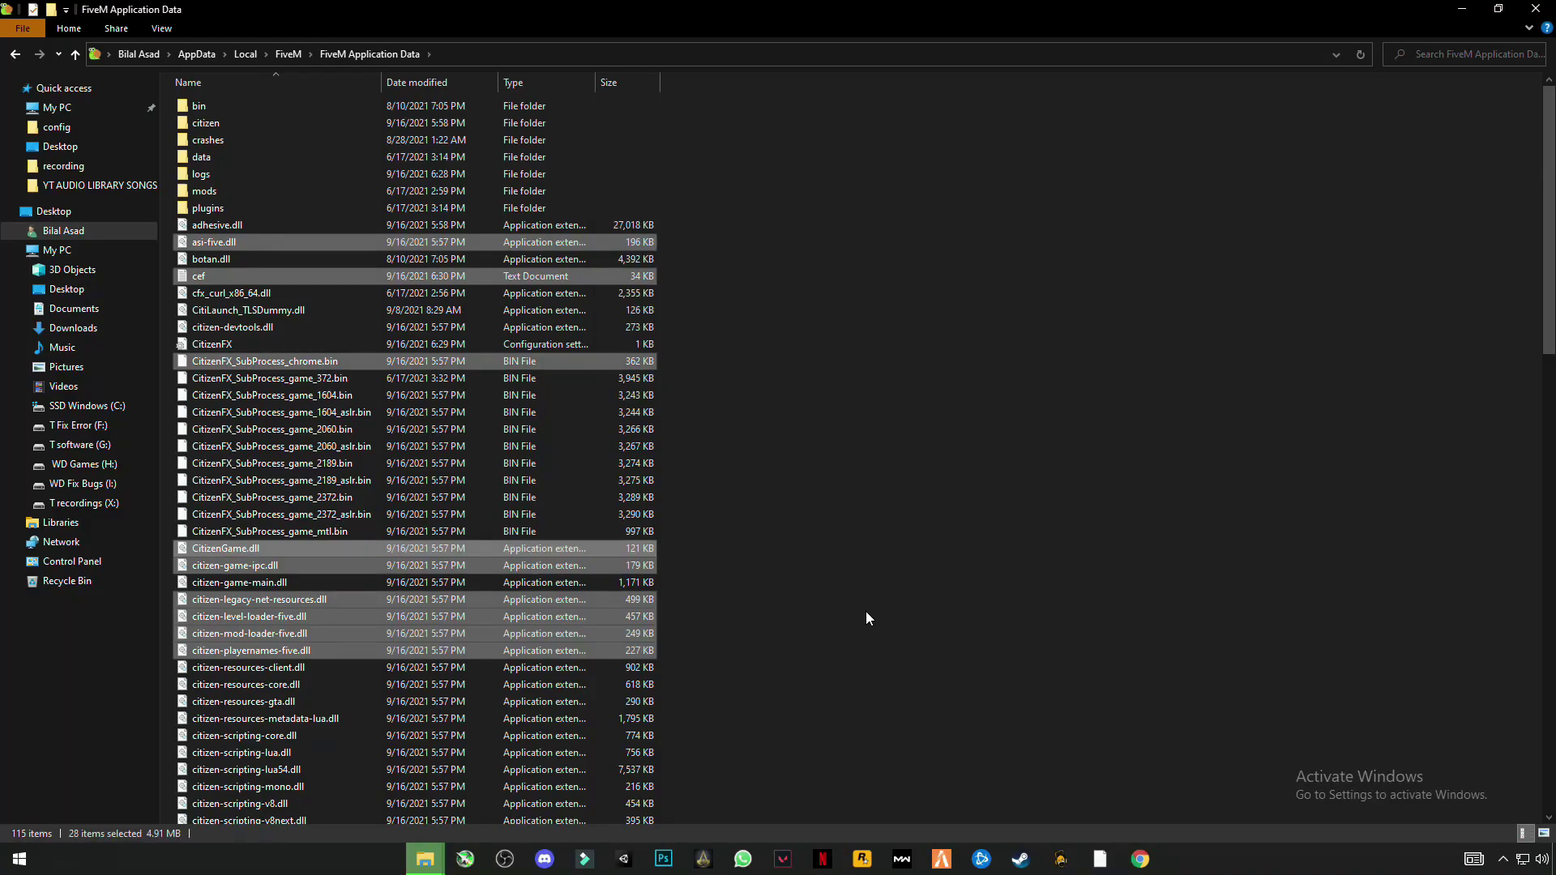
Step: Set the FiveM application to run in Windows Vista (Service Pack 1) compatibility mode and apply
{"action": "left_click", "coordinate": [16, 54]}
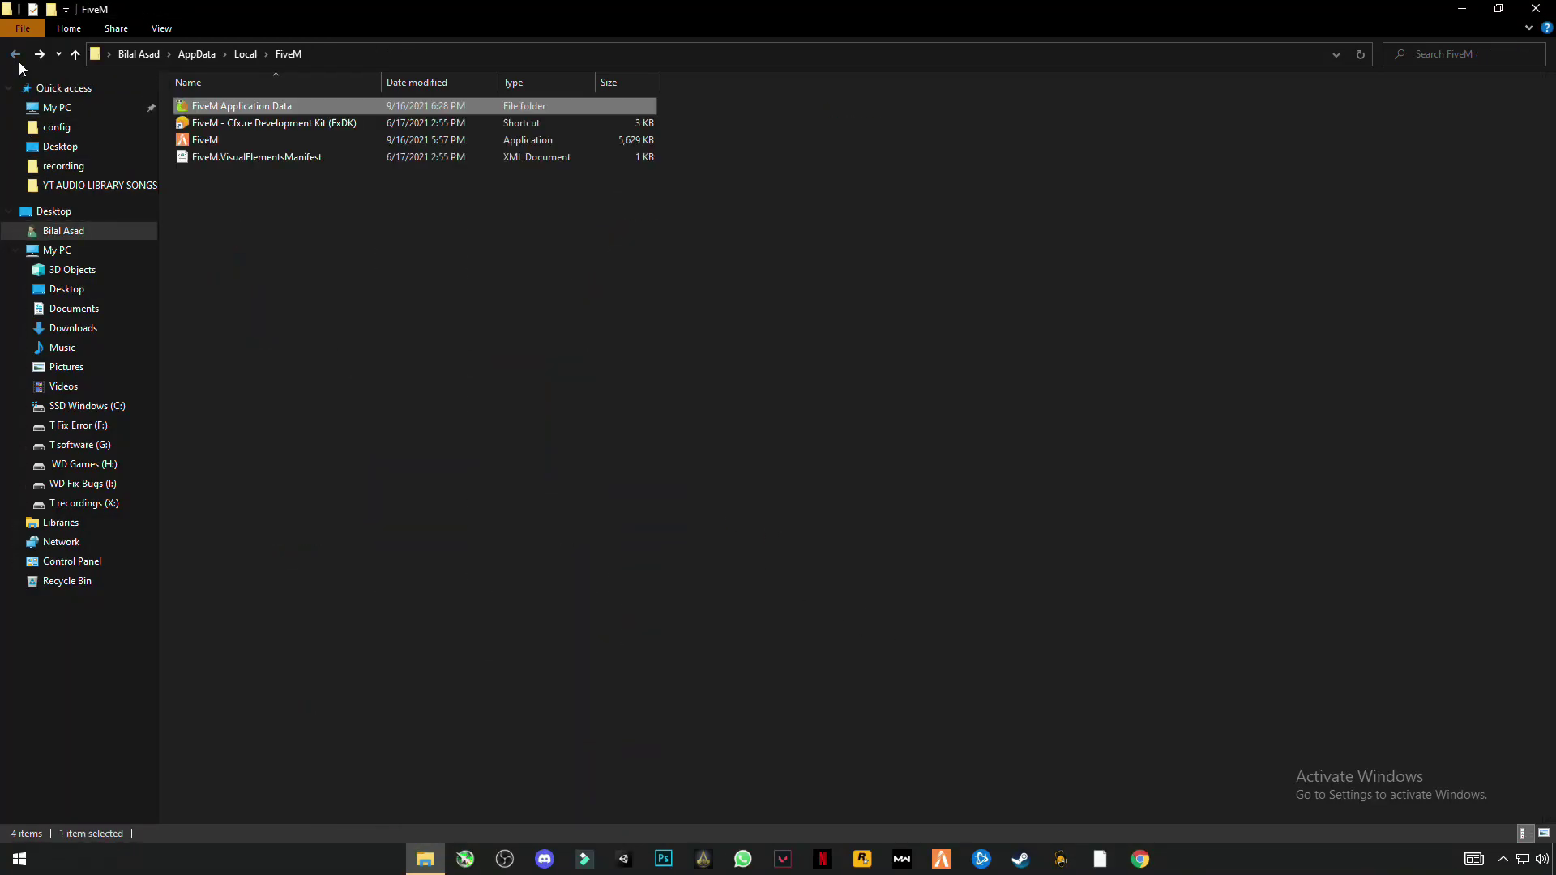
{"action": "left_click", "coordinate": [206, 142]}
{"action": "right_click", "coordinate": [206, 142]}
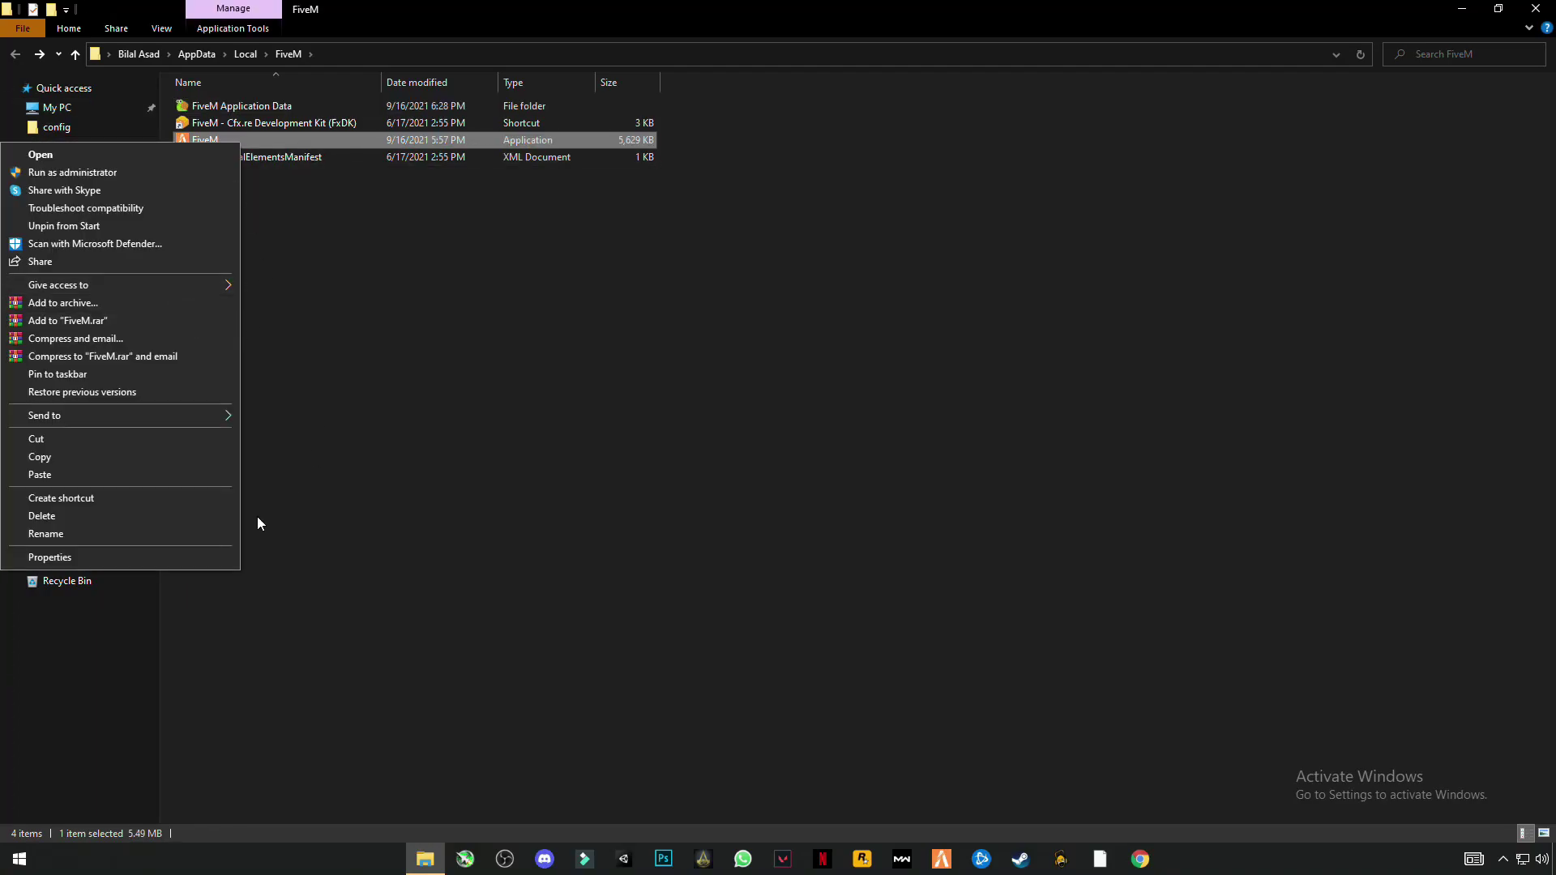
{"action": "left_click", "coordinate": [105, 556]}
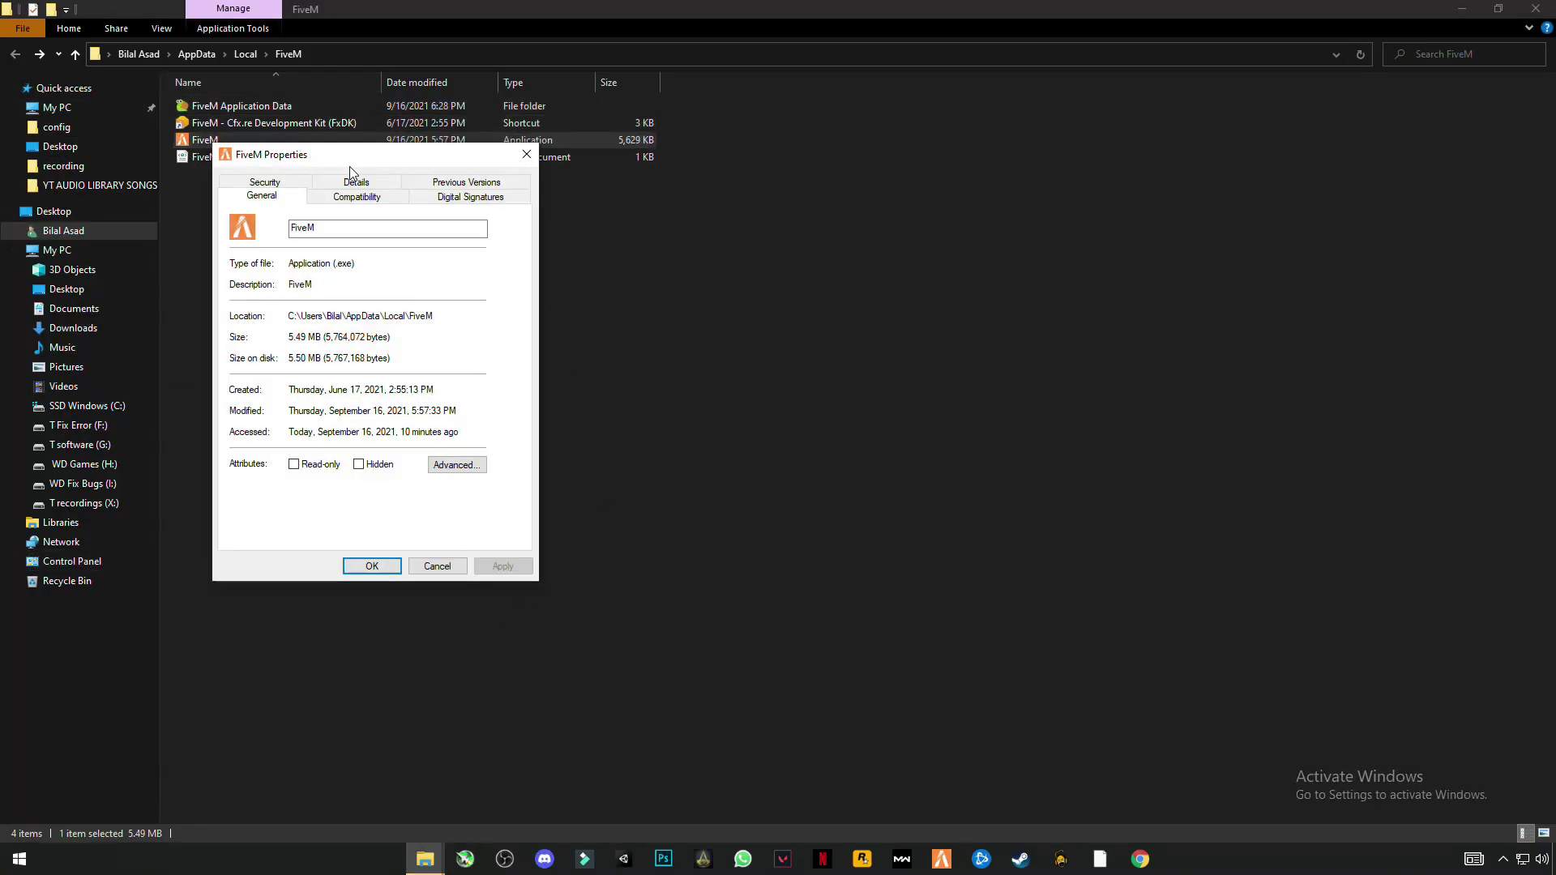
{"action": "left_click", "coordinate": [358, 198]}
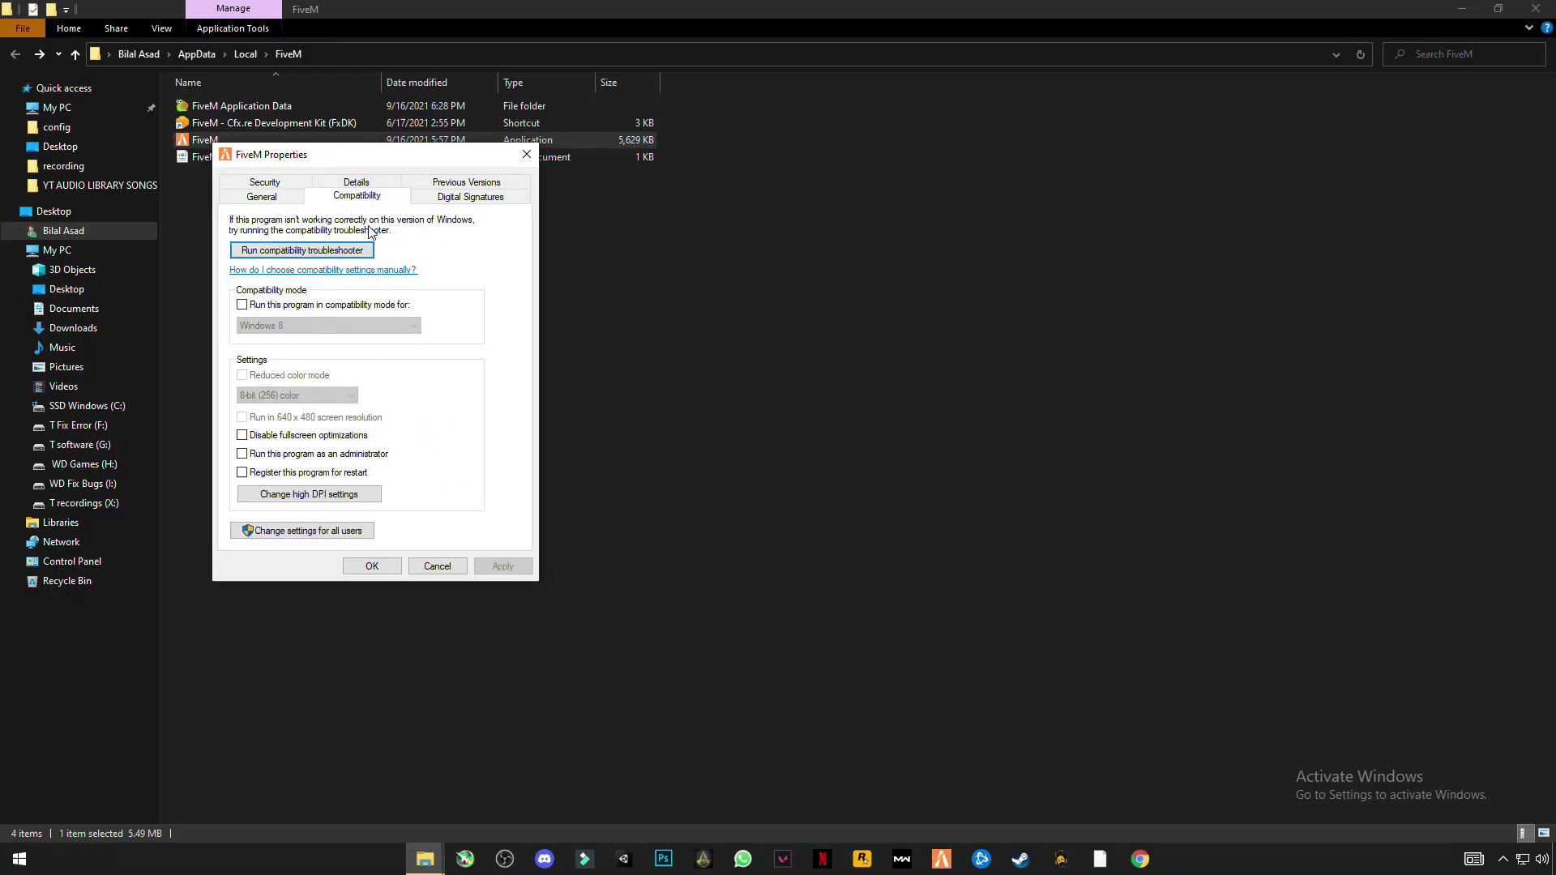
{"action": "left_click", "coordinate": [242, 306]}
{"action": "left_click", "coordinate": [296, 325]}
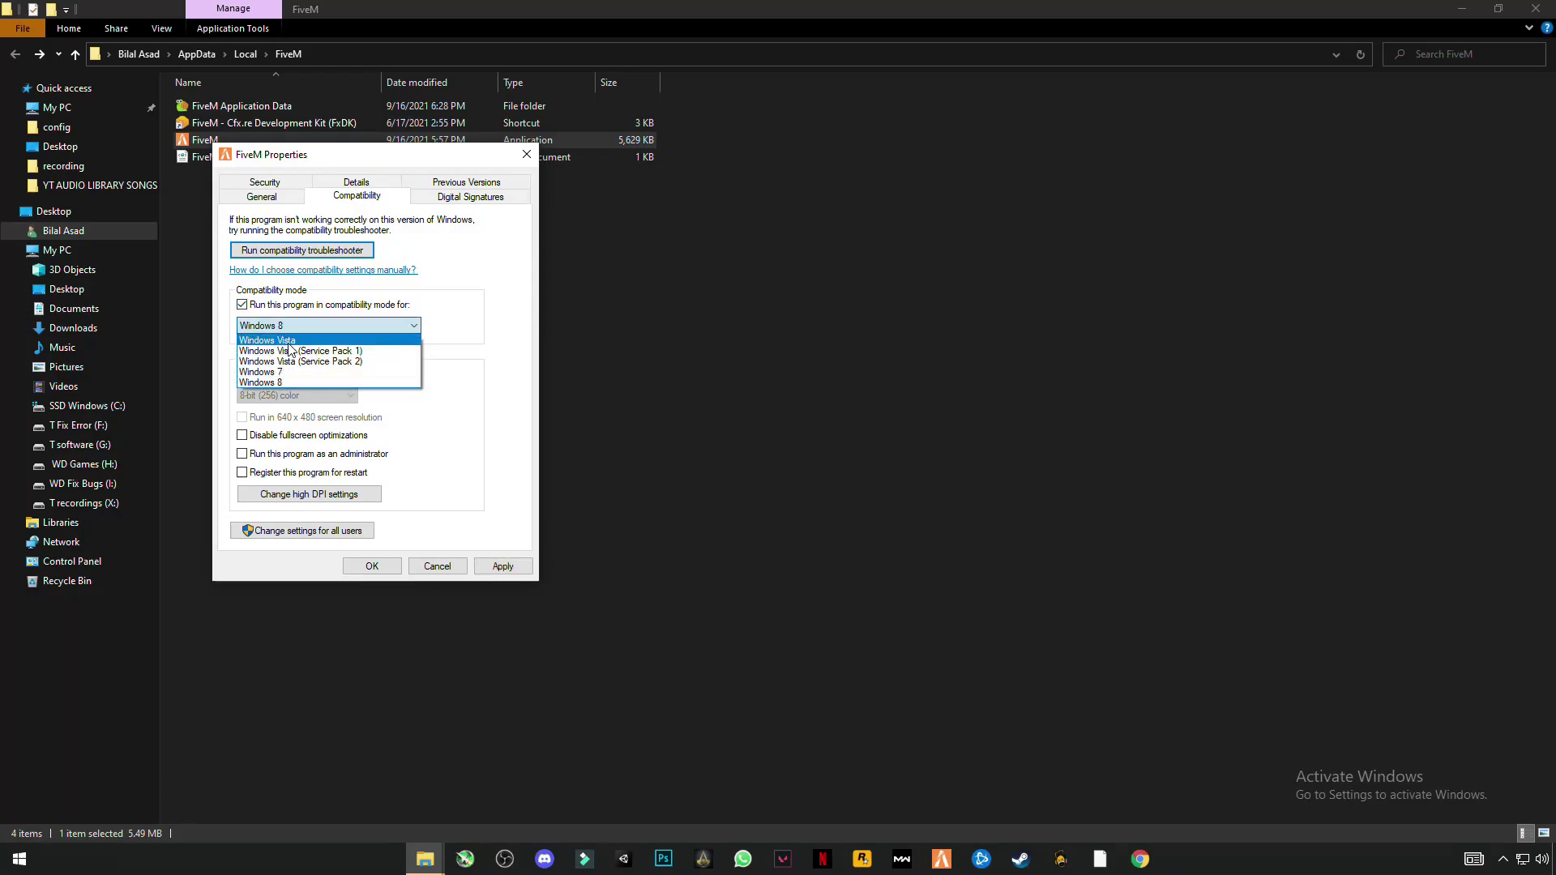
{"action": "left_click", "coordinate": [335, 352]}
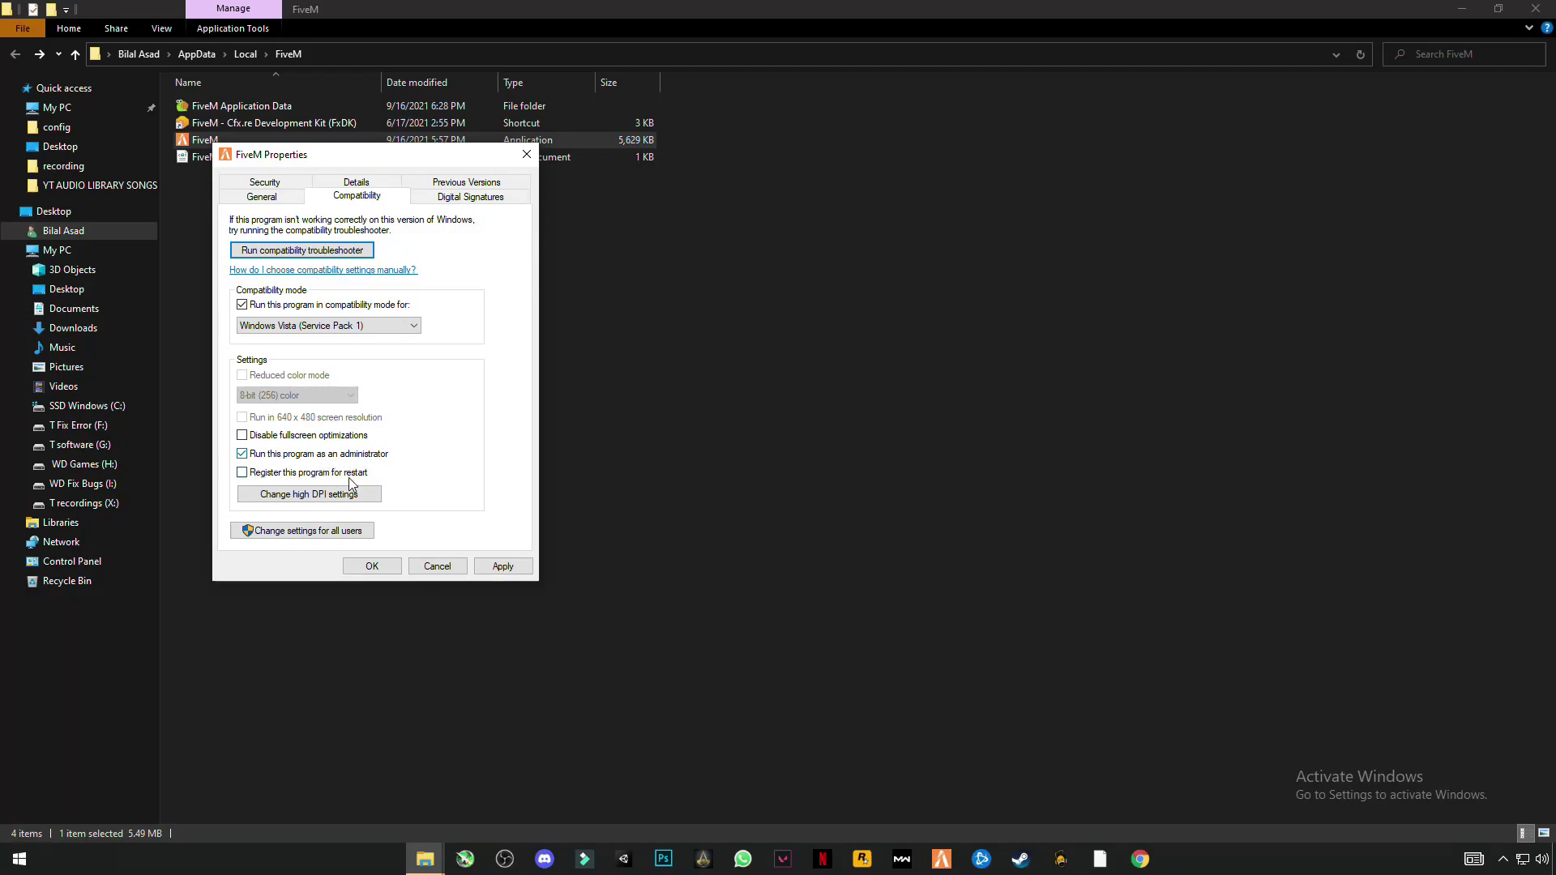
{"action": "left_click", "coordinate": [518, 567]}
{"action": "left_click", "coordinate": [378, 570]}
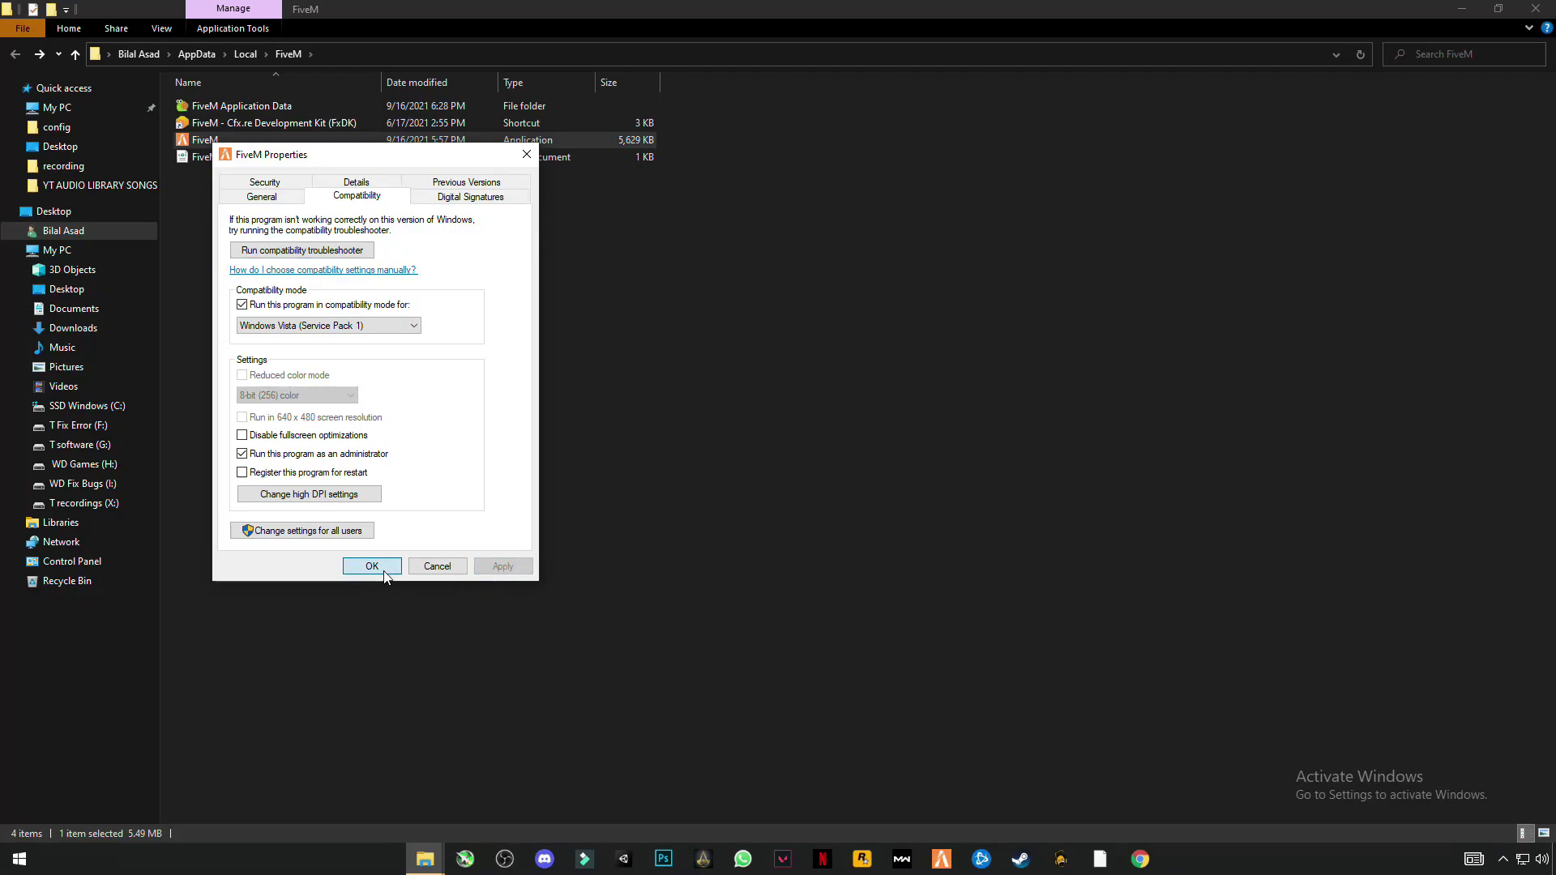
Step: Close File Explorer and relaunch FiveM from the taskbar
{"action": "left_click", "coordinate": [1535, 8]}
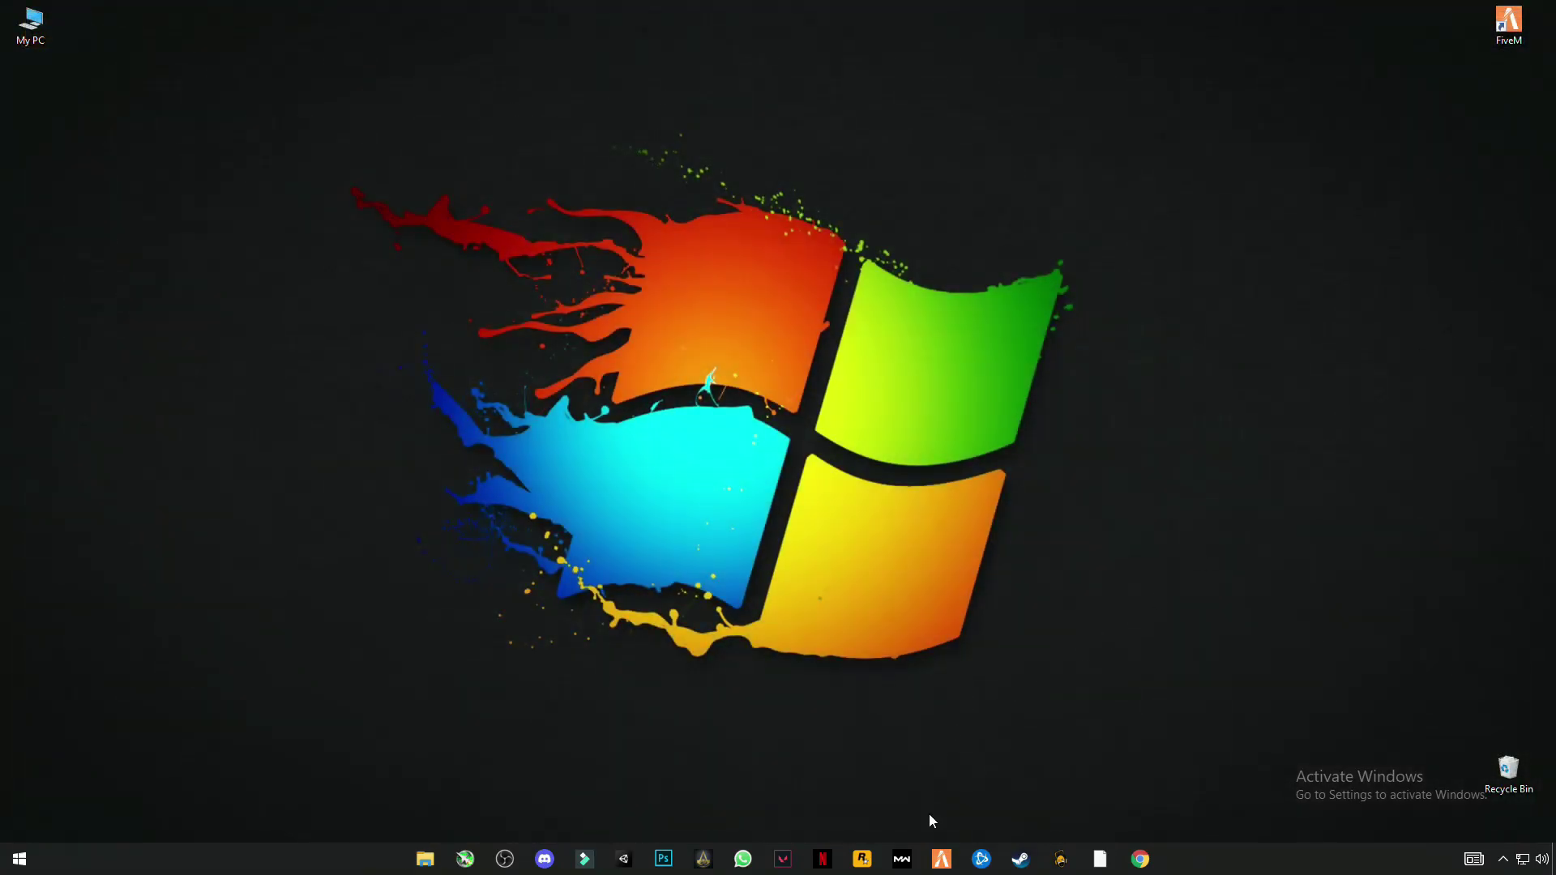
{"action": "left_click", "coordinate": [946, 861]}
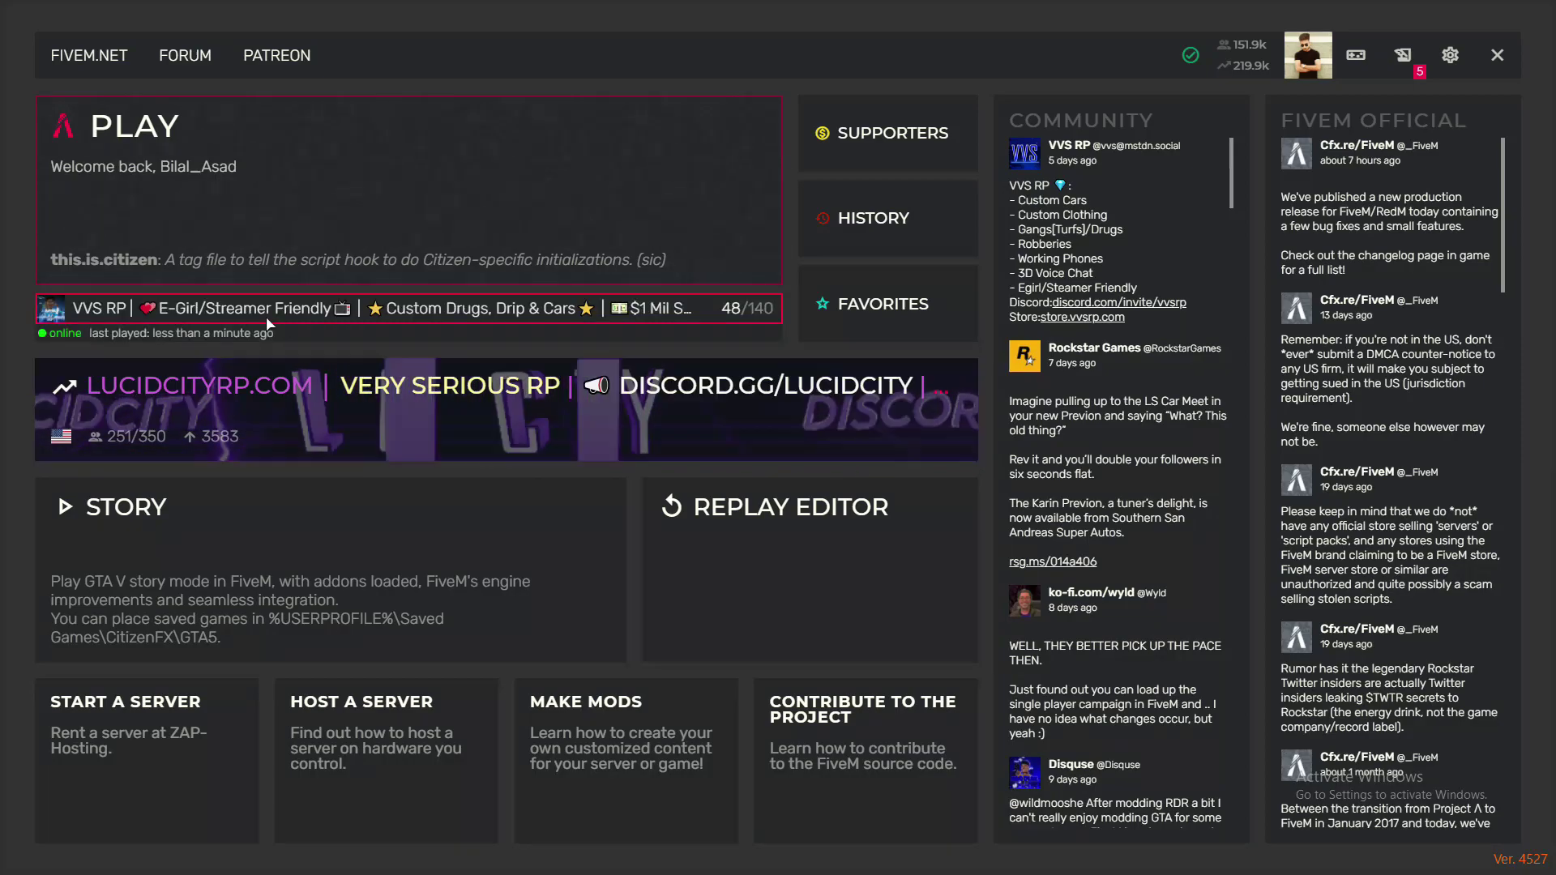
Step: Join VVS RP from the last-played server row under PLAY
{"action": "left_click", "coordinate": [198, 308]}
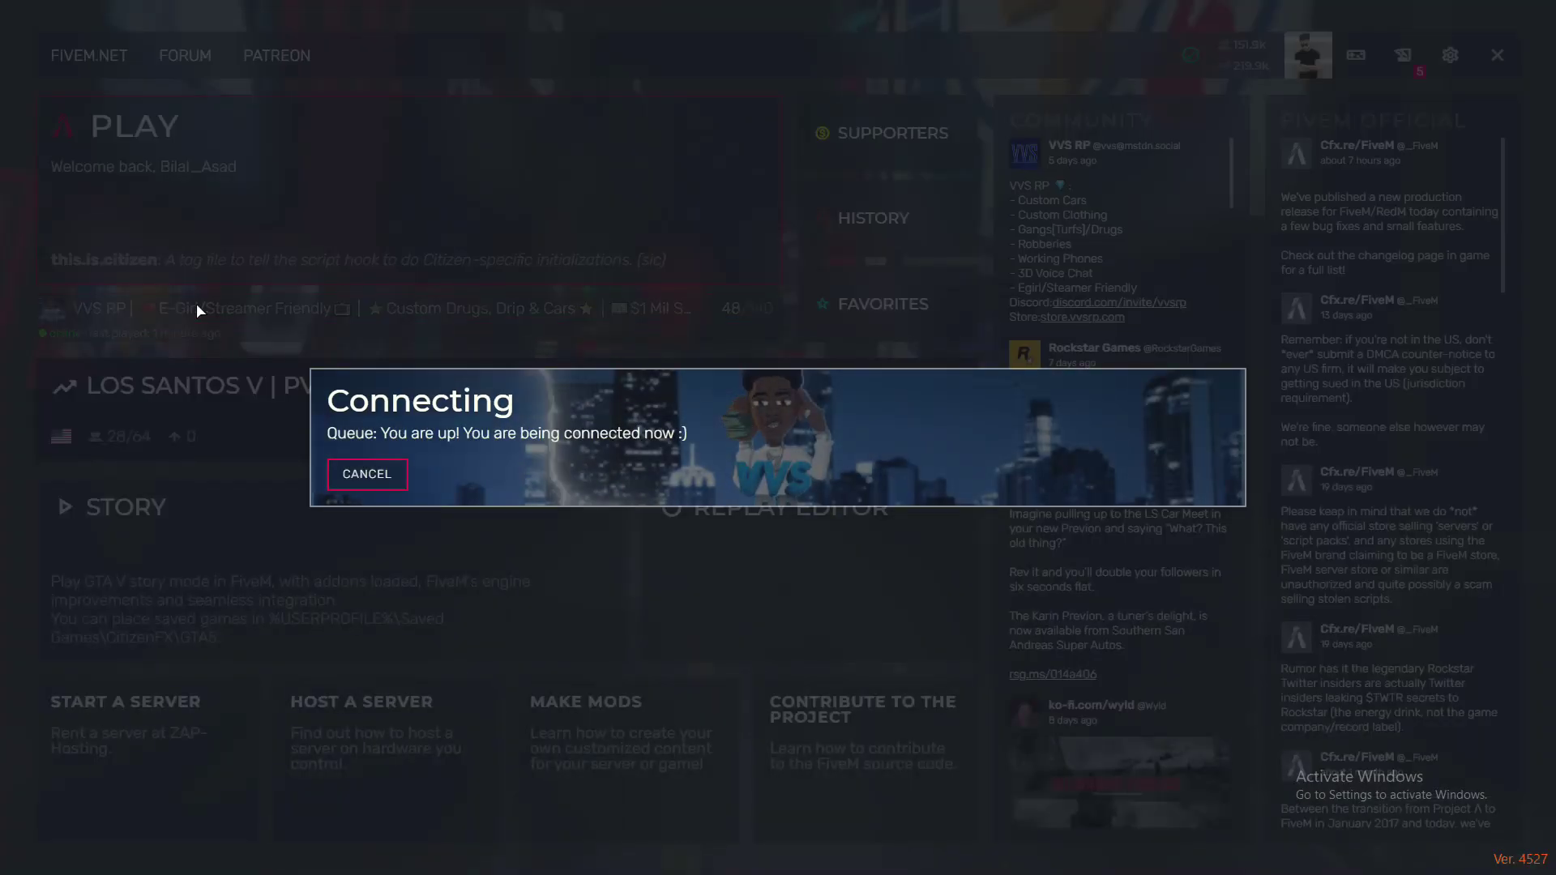